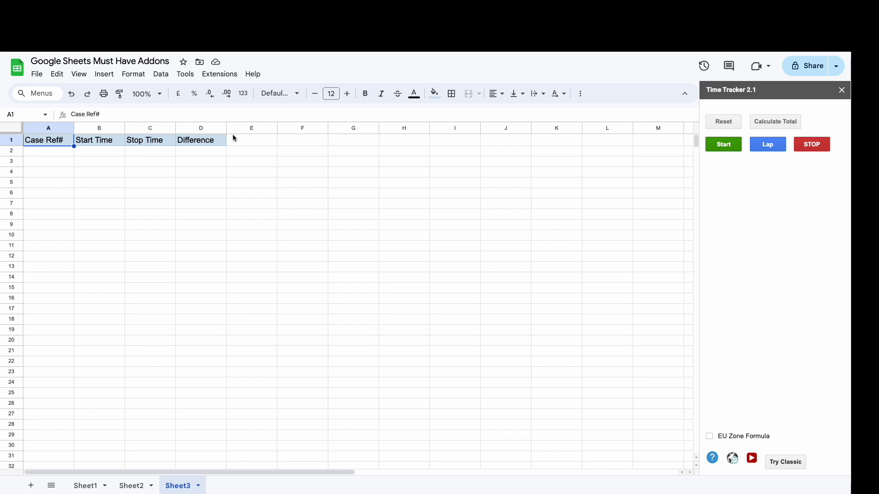
Step: Load the Time Tracker add-on and reset the active sheet's data
{"action": "left_click", "coordinate": [223, 74]}
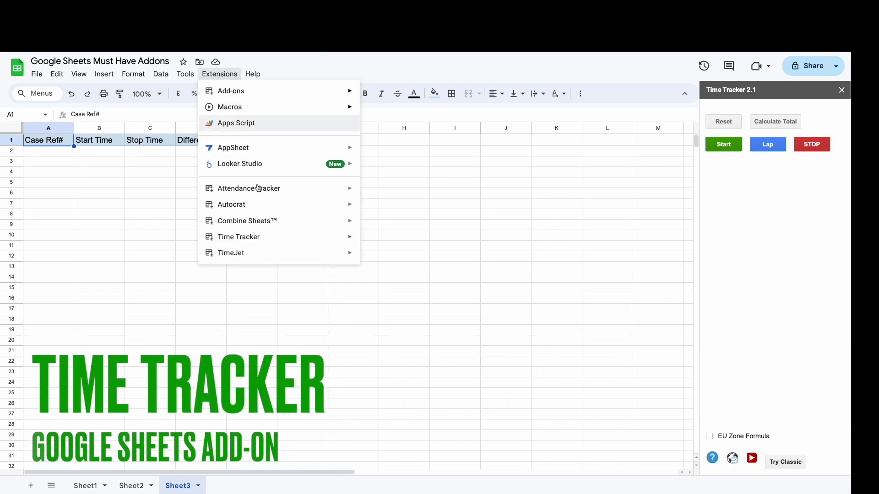
{"action": "mouse_move", "coordinate": [265, 235]}
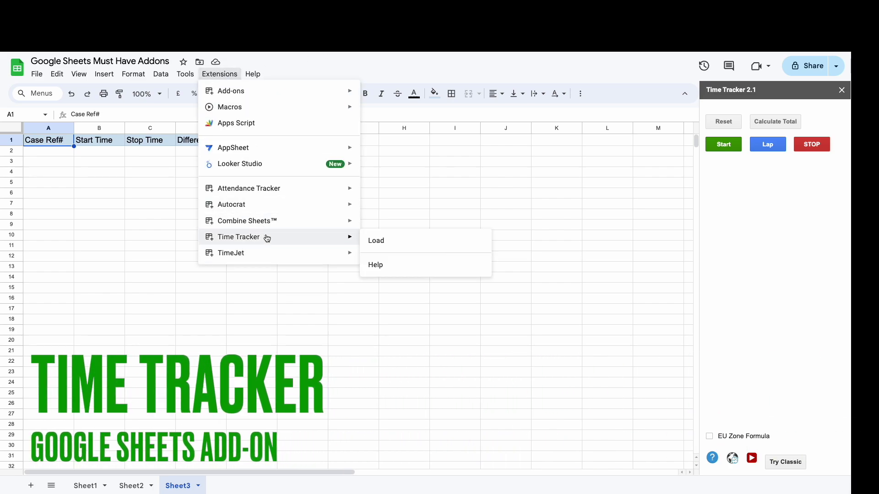
{"action": "left_click", "coordinate": [371, 241]}
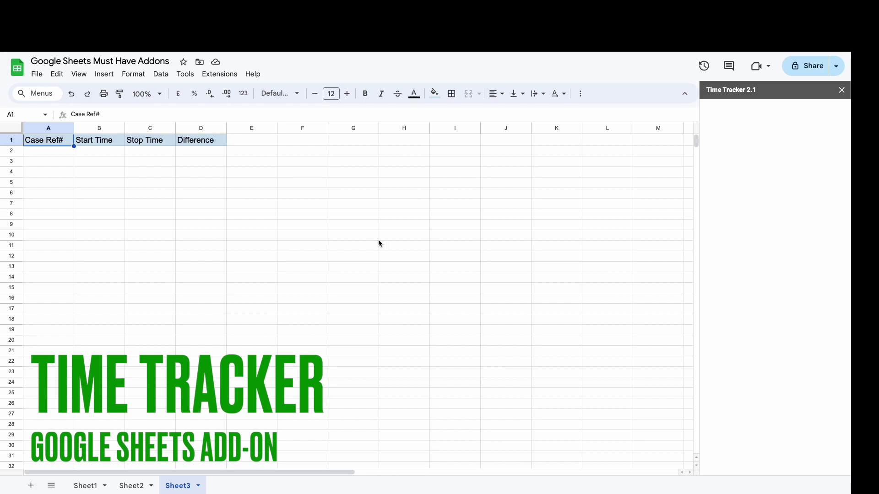
{"action": "left_click", "coordinate": [725, 123]}
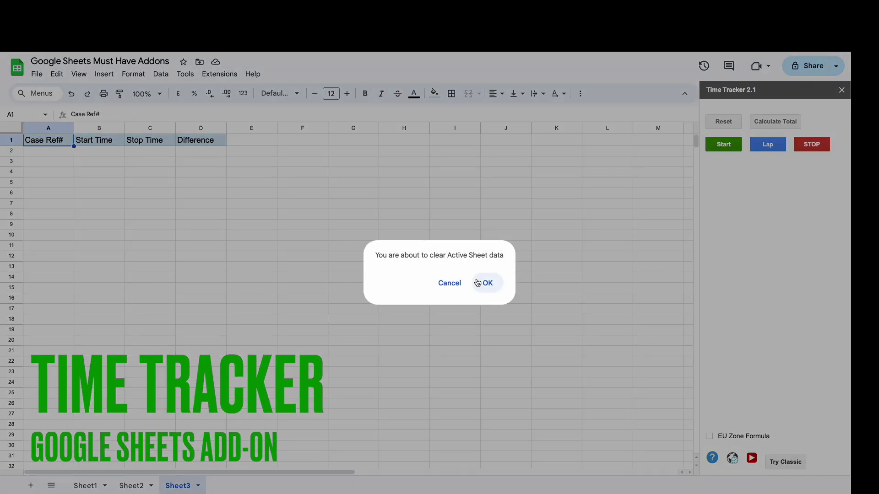
{"action": "left_click", "coordinate": [482, 281]}
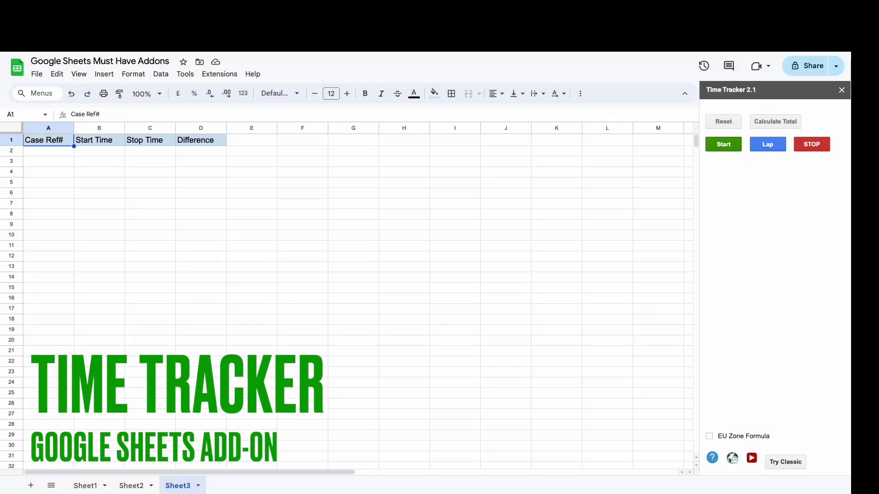
Step: Time several intervals with Time Tracker using start, stop and lap entries, and calculate their total time
{"action": "left_click", "coordinate": [722, 146]}
{"action": "left_click", "coordinate": [814, 150]}
{"action": "left_click", "coordinate": [724, 146]}
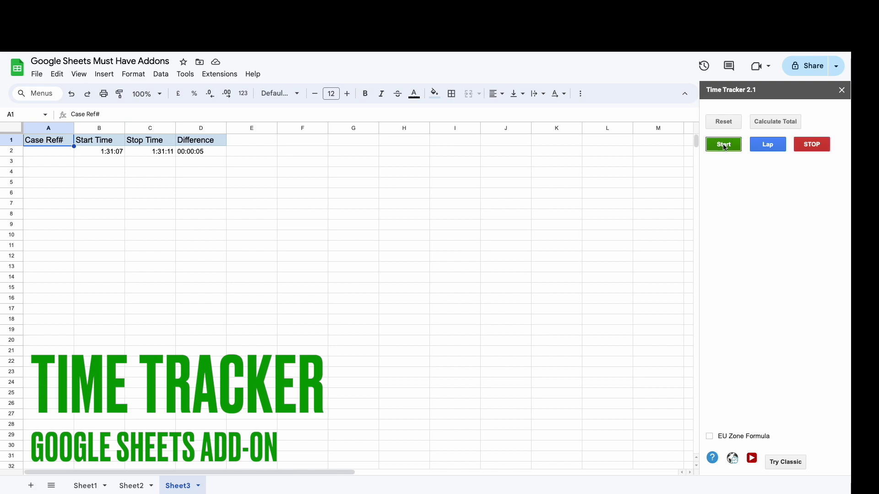
{"action": "left_click", "coordinate": [768, 145]}
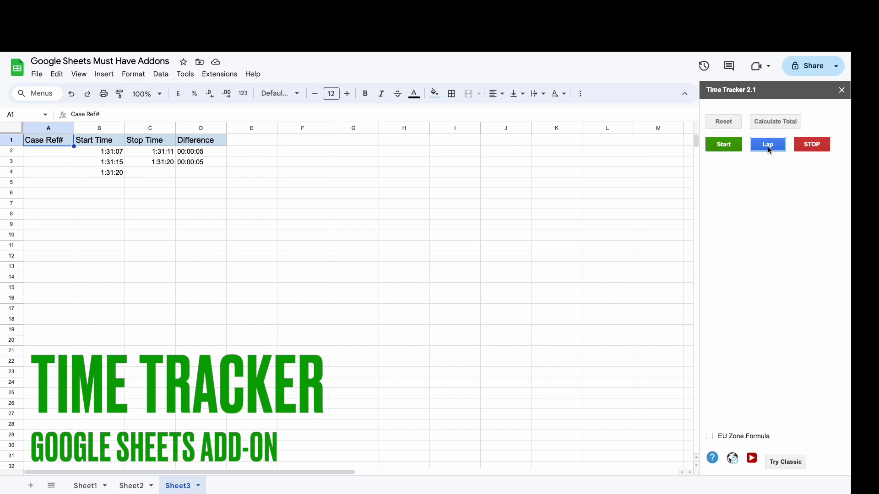
{"action": "left_click", "coordinate": [803, 152]}
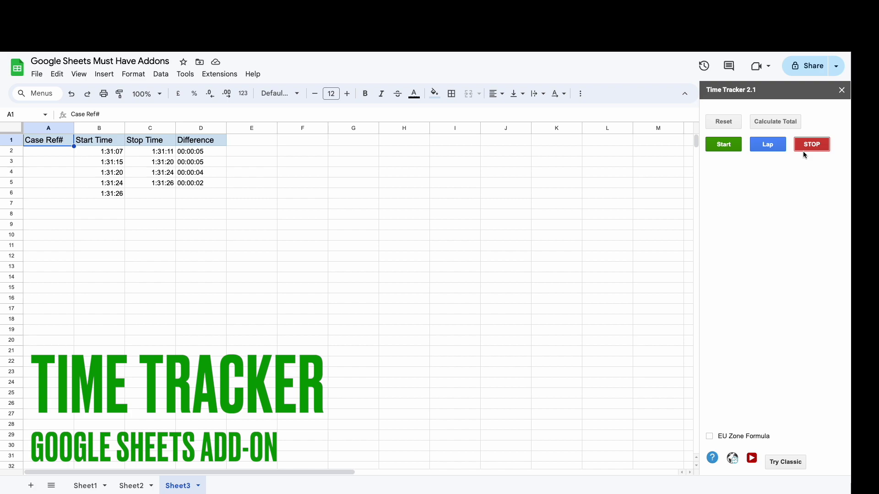
{"action": "left_click", "coordinate": [785, 123]}
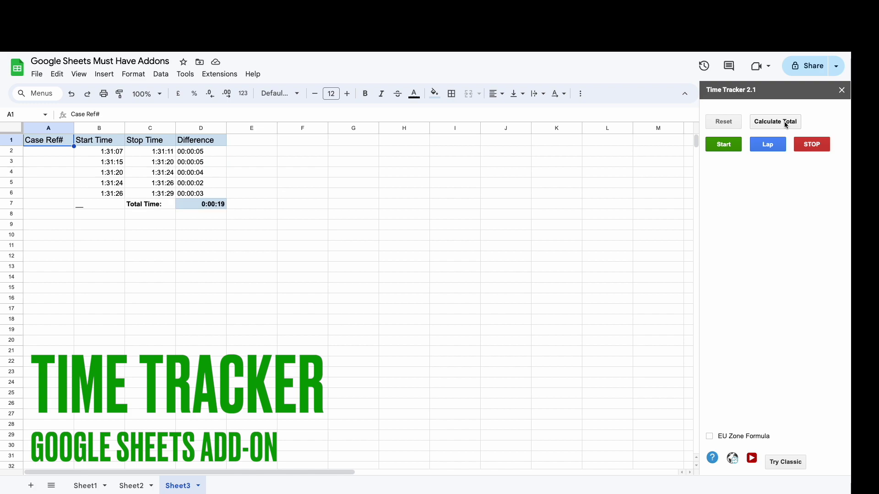
Step: Switch Time Tracker to its Classic version and clear the data in range A1:D13
{"action": "left_click", "coordinate": [786, 462]}
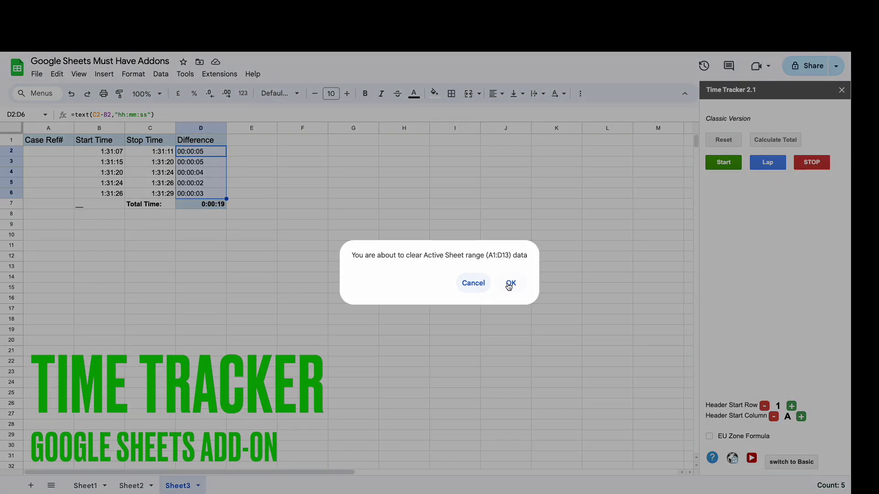
{"action": "left_click", "coordinate": [507, 285]}
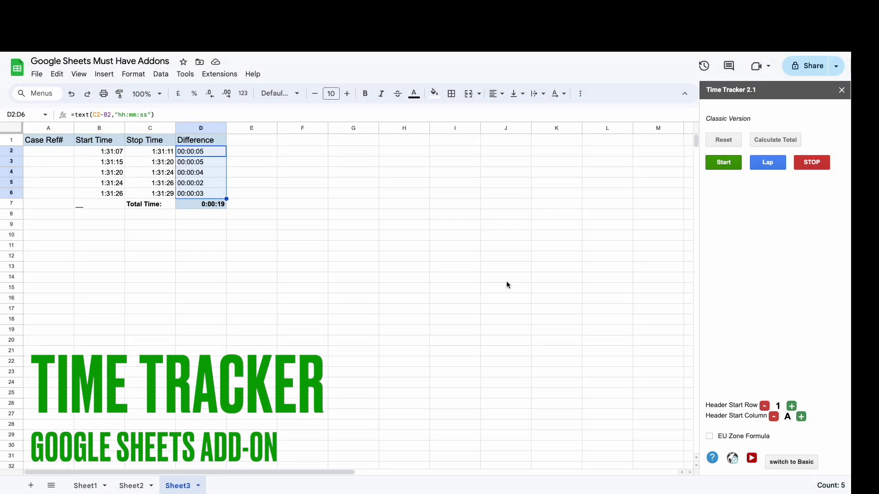
Step: Record two consecutive intervals in the table at column A with a start, a lap and a stop
{"action": "left_click", "coordinate": [731, 166]}
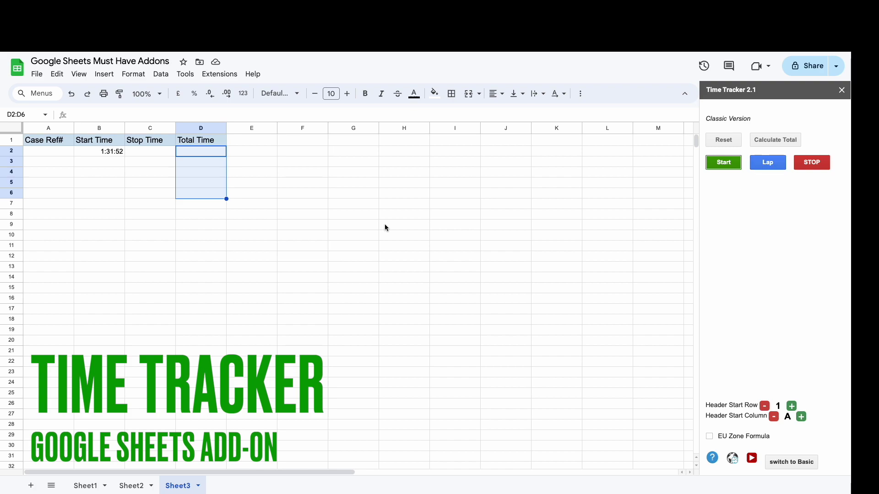
{"action": "left_click", "coordinate": [321, 225]}
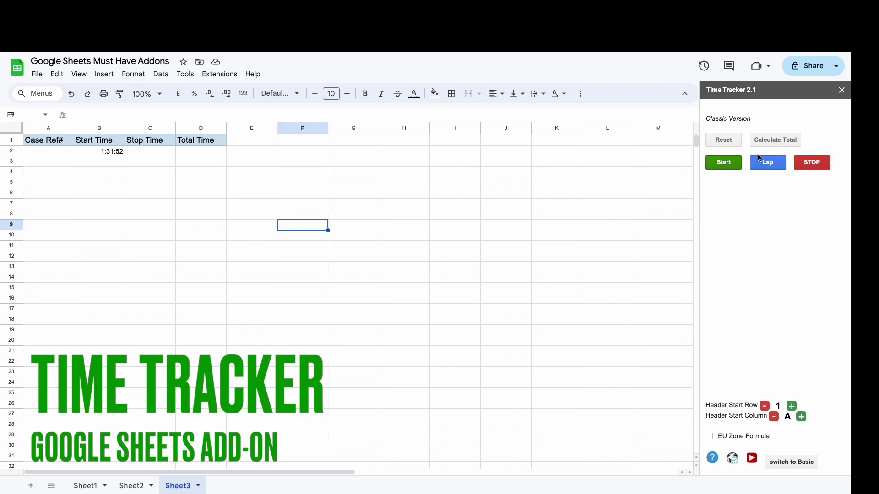
{"action": "left_click", "coordinate": [814, 165]}
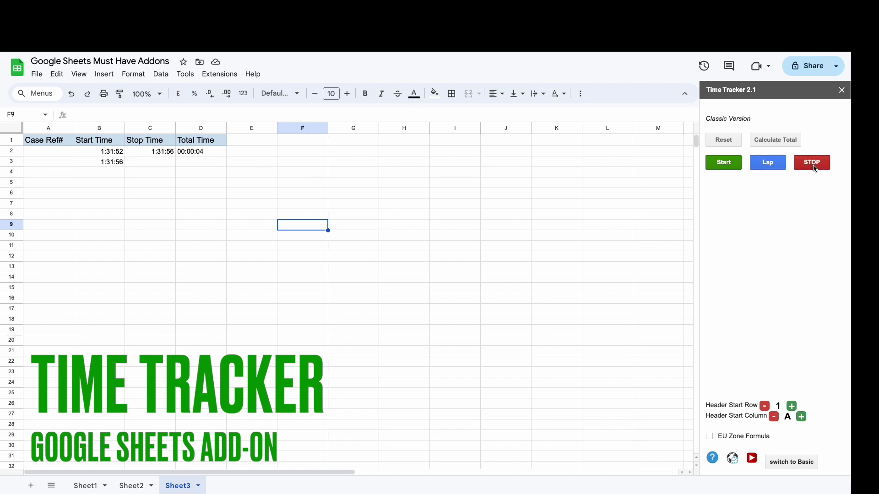
{"action": "left_click", "coordinate": [813, 165]}
Step: Set the Time Tracker header start column to F and clear the data in range F1:I9
{"action": "left_click", "coordinate": [291, 140]}
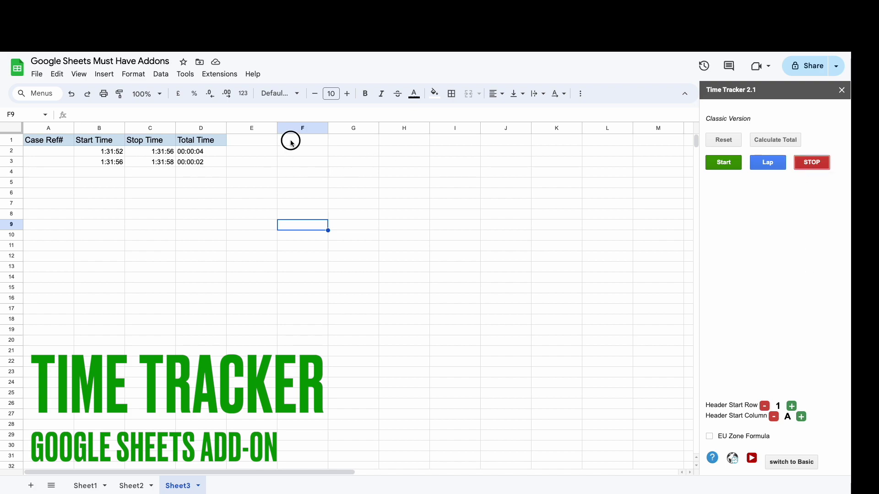
{"action": "left_click_drag", "start_coordinate": [304, 139], "coordinate": [484, 170]}
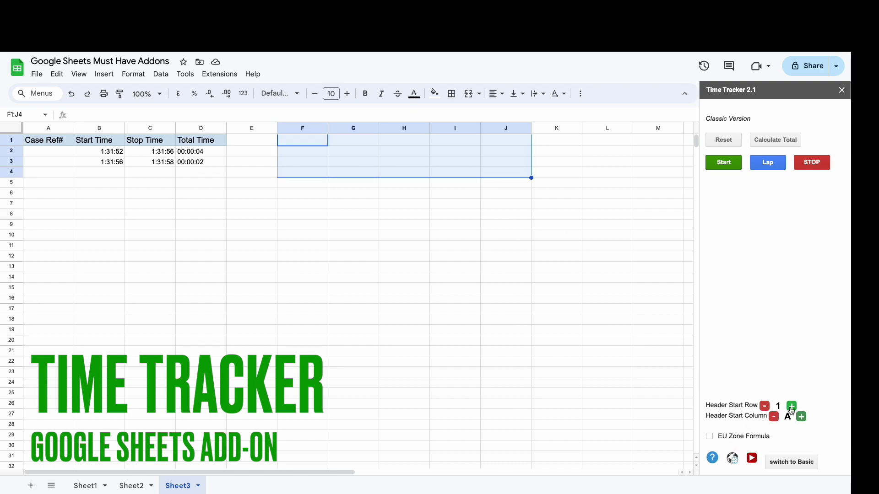
{"action": "left_click", "coordinate": [801, 417]}
{"action": "left_click", "coordinate": [801, 418]}
{"action": "left_click", "coordinate": [801, 417]}
{"action": "left_click", "coordinate": [801, 417]}
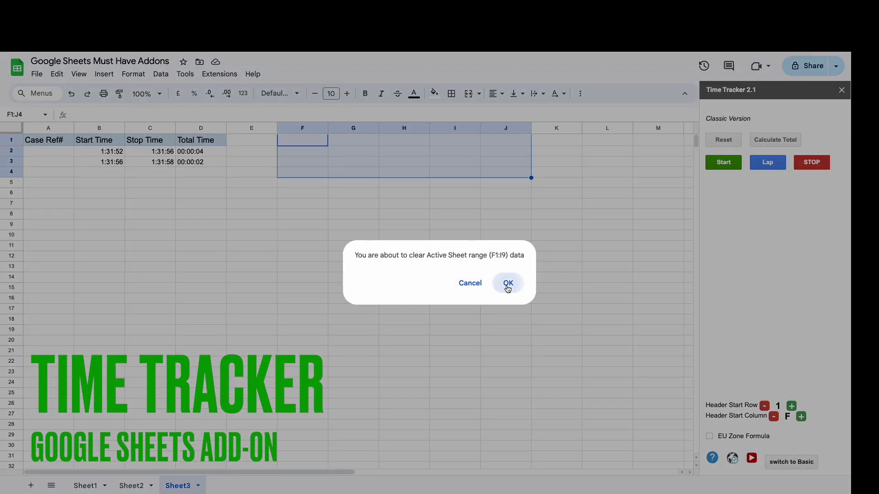
{"action": "left_click", "coordinate": [508, 284]}
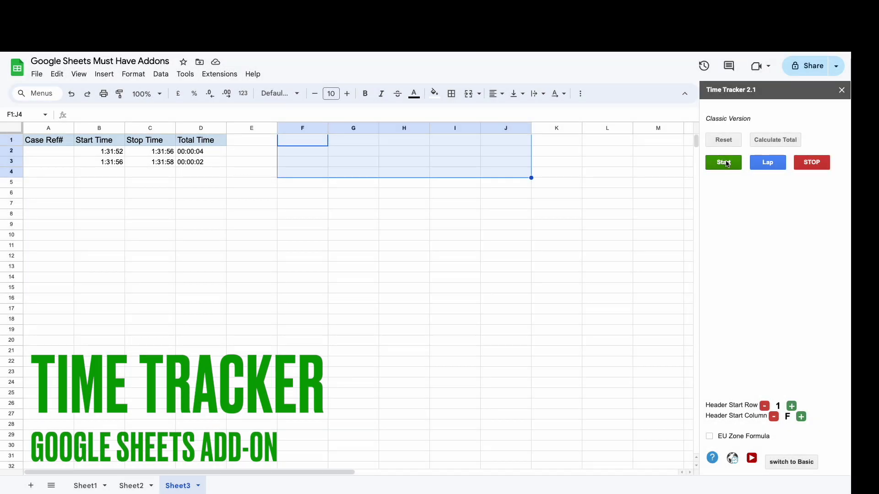
Step: Record two consecutive intervals in the second table starting at column F and calculate their total time
{"action": "left_click", "coordinate": [728, 165]}
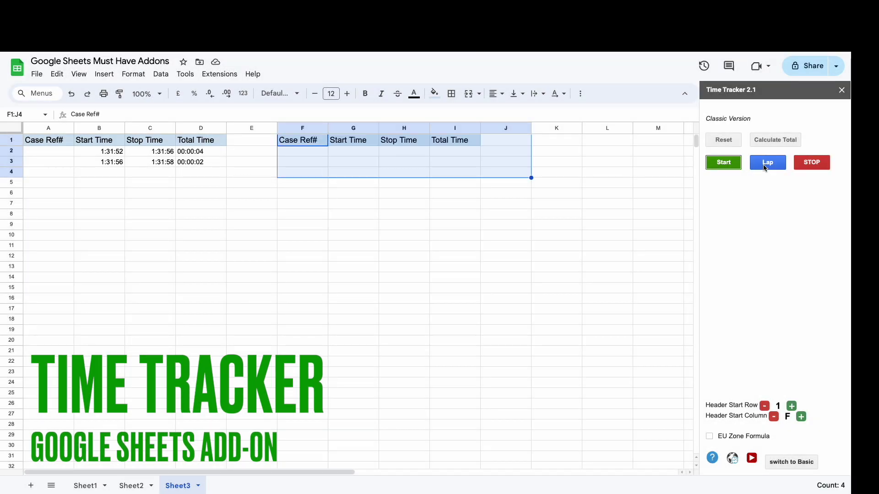
{"action": "left_click", "coordinate": [812, 166]}
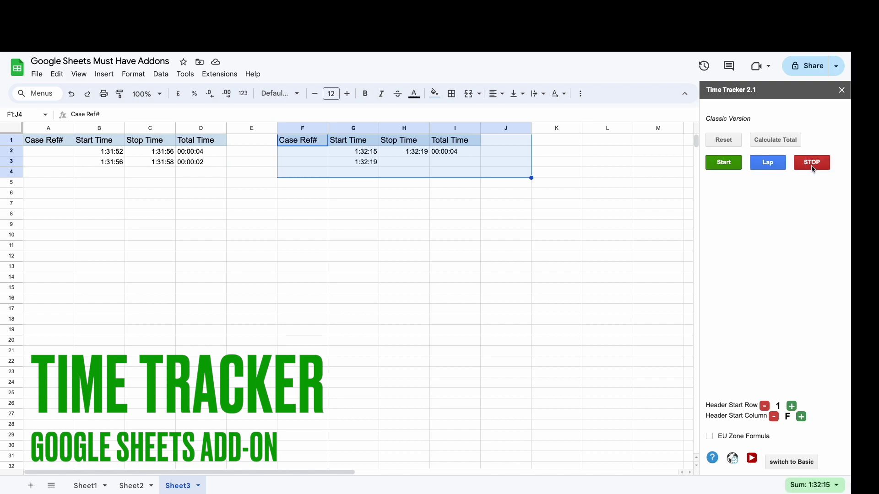
{"action": "left_click", "coordinate": [477, 242]}
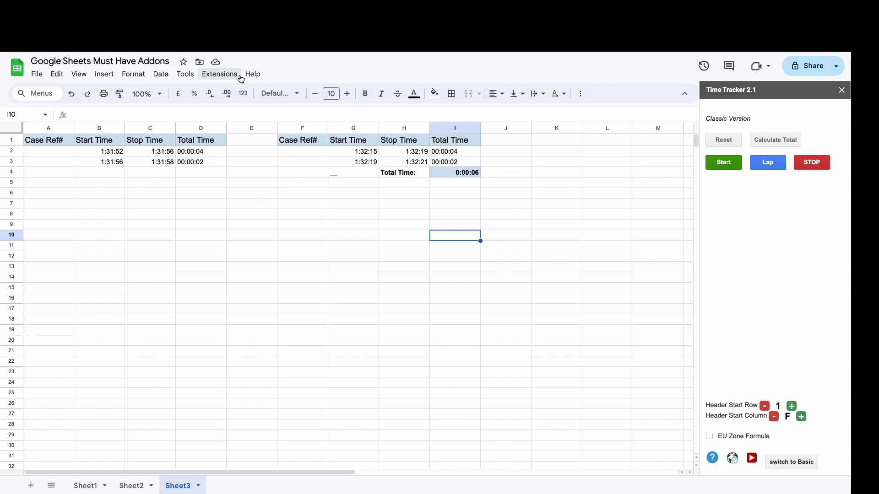
Step: Add a new sheet to the spreadsheet and load the Attendance Tracker add-on
{"action": "left_click", "coordinate": [31, 486]}
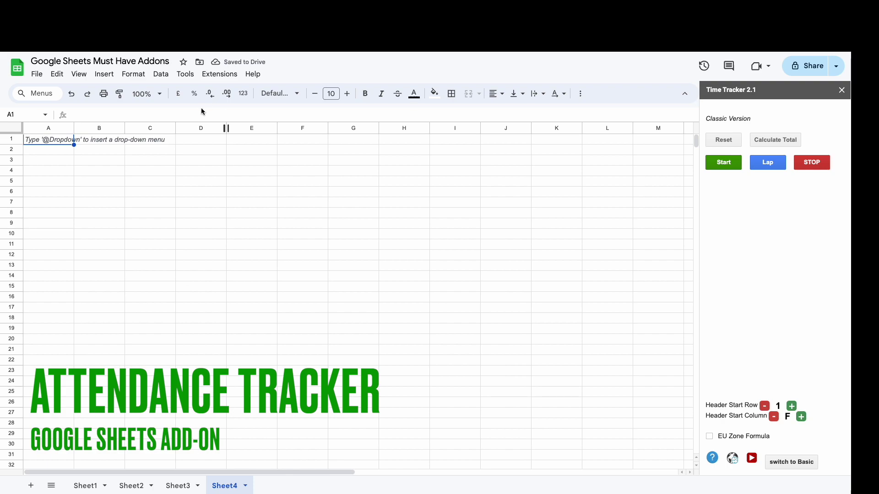
{"action": "left_click", "coordinate": [220, 74]}
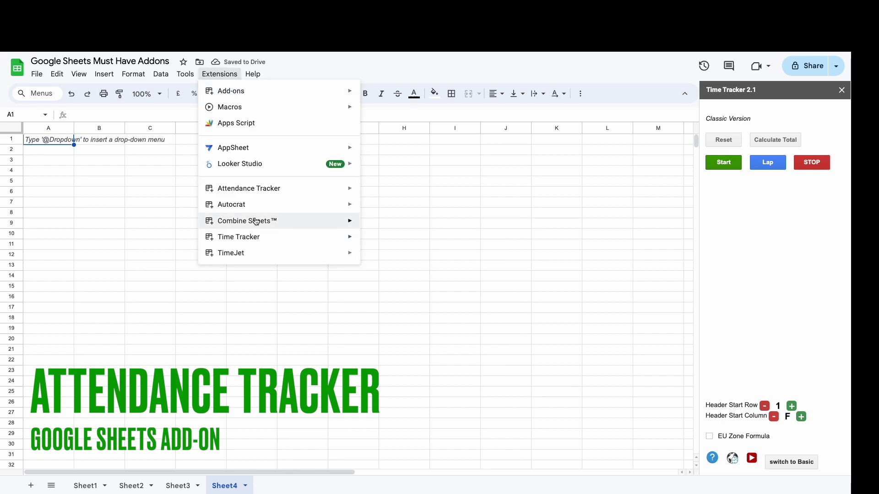
{"action": "mouse_move", "coordinate": [353, 192]}
{"action": "left_click", "coordinate": [380, 193]}
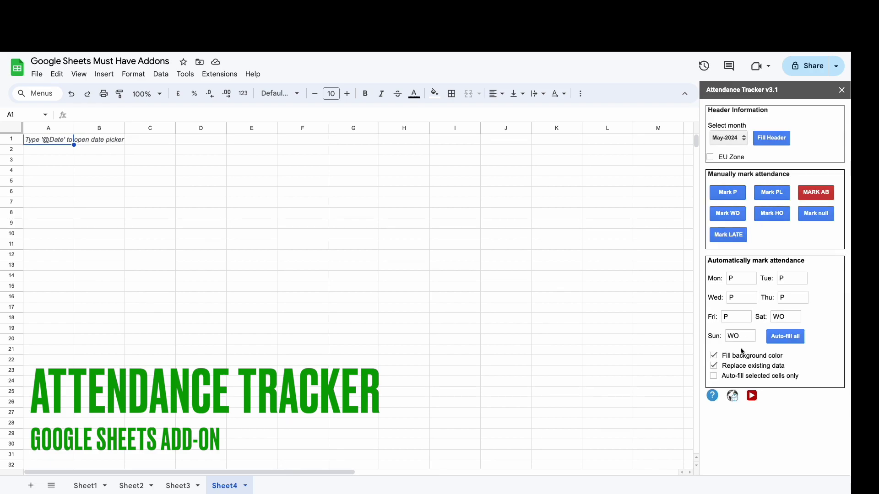
Step: Fill the attendance header of the new sheet for the month May-2024
{"action": "left_click", "coordinate": [731, 139]}
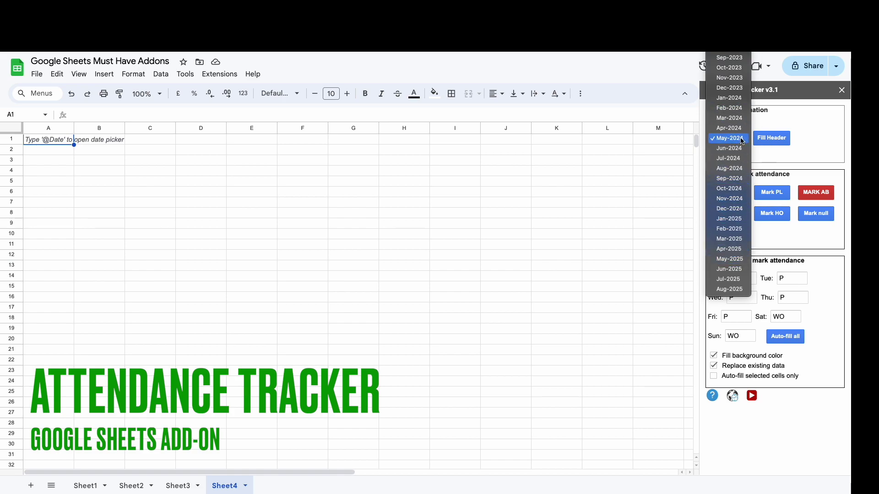
{"action": "left_click", "coordinate": [781, 114]}
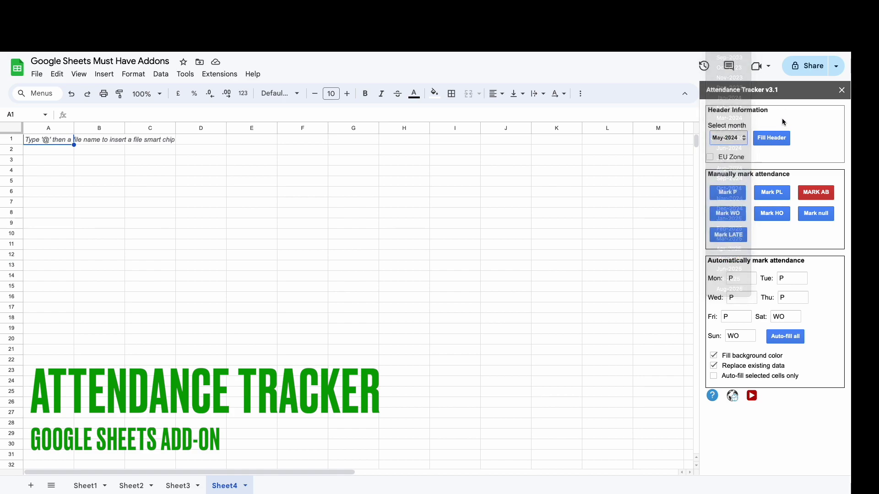
{"action": "left_click", "coordinate": [773, 141]}
{"action": "left_click", "coordinate": [483, 284]}
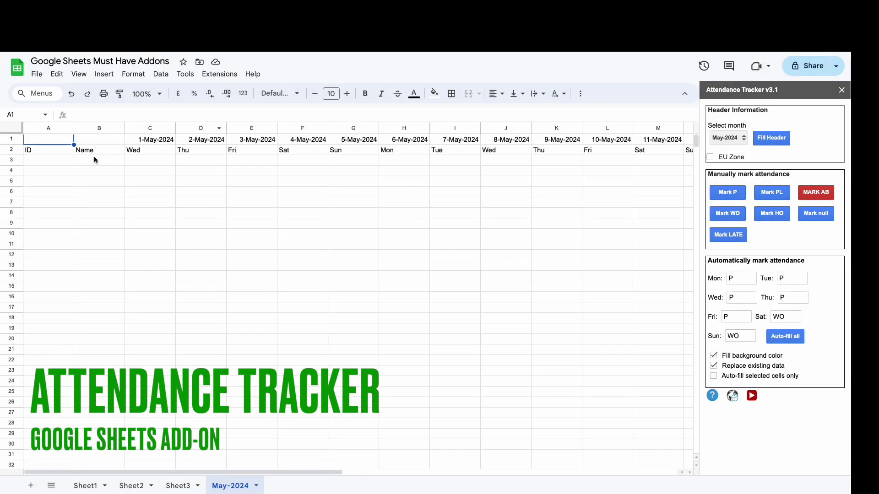
Step: Enter the three attendees' names in cells B3 to B5 under the Name header
{"action": "left_click", "coordinate": [52, 162]}
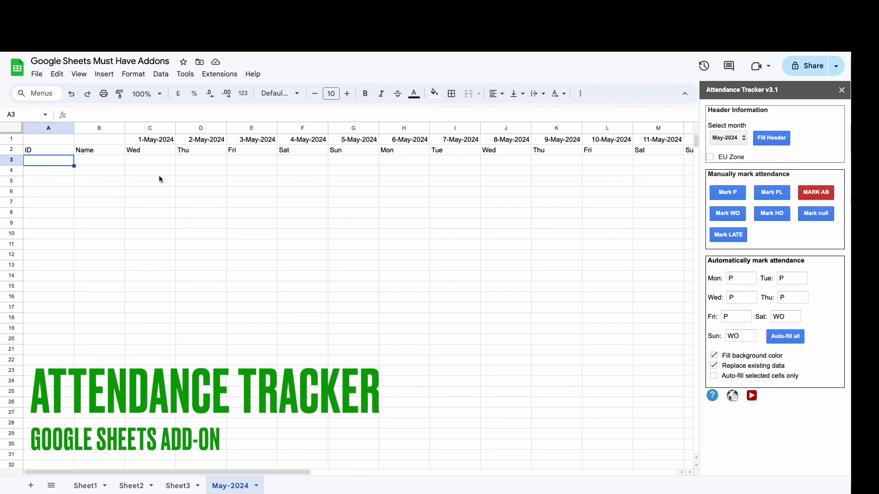
{"action": "key", "text": "Right"}
{"action": "type", "text": "Ge"}
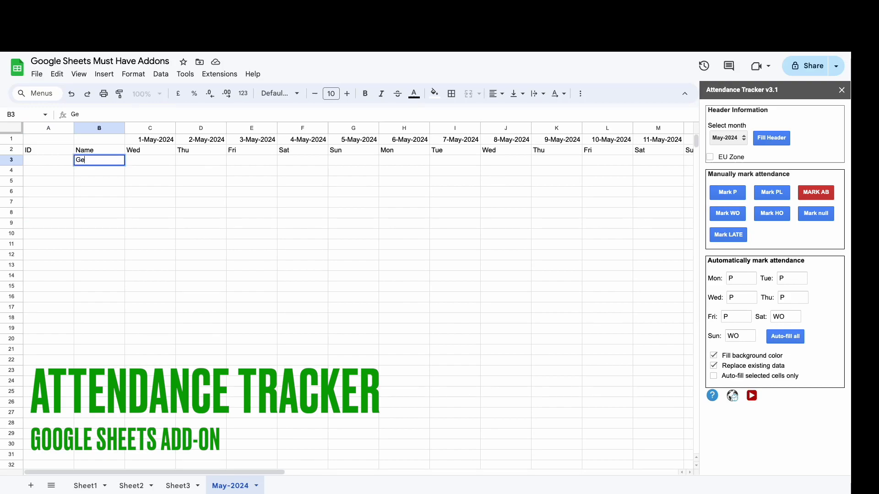
{"action": "type", "text": "eta"}
{"action": "key", "text": "Return"}
{"action": "type", "text": "Seeta"}
{"action": "key", "text": "Return"}
{"action": "type", "text": "Papeeta"}
{"action": "key", "text": "Return"}
Step: Enter an ID number for each of the three attendees in cells A3 to A5
{"action": "key", "text": "Up"}
{"action": "key", "text": "Up"}
{"action": "key", "text": "Up"}
{"action": "key", "text": "Left"}
{"action": "type", "text": "45"}
{"action": "key", "text": "Return"}
{"action": "type", "text": "55"}
{"action": "key", "text": "Return"}
{"action": "type", "text": "55"}
{"action": "key", "text": "Return"}
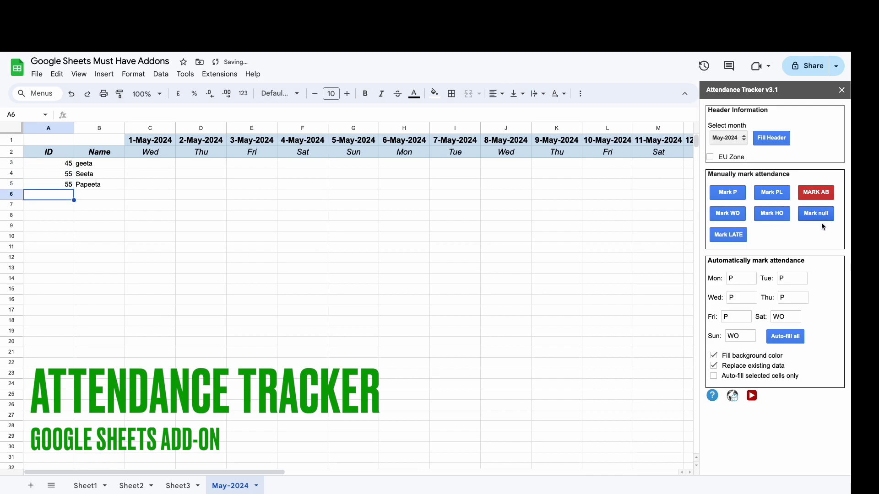
Step: Auto-fill attendance for all attendees across May 2024, replacing existing data
{"action": "left_click", "coordinate": [790, 341]}
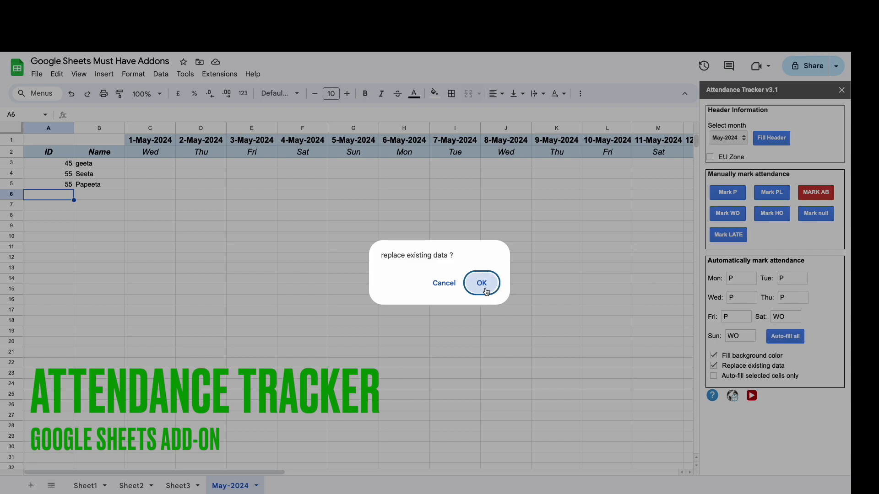
{"action": "left_click", "coordinate": [481, 284]}
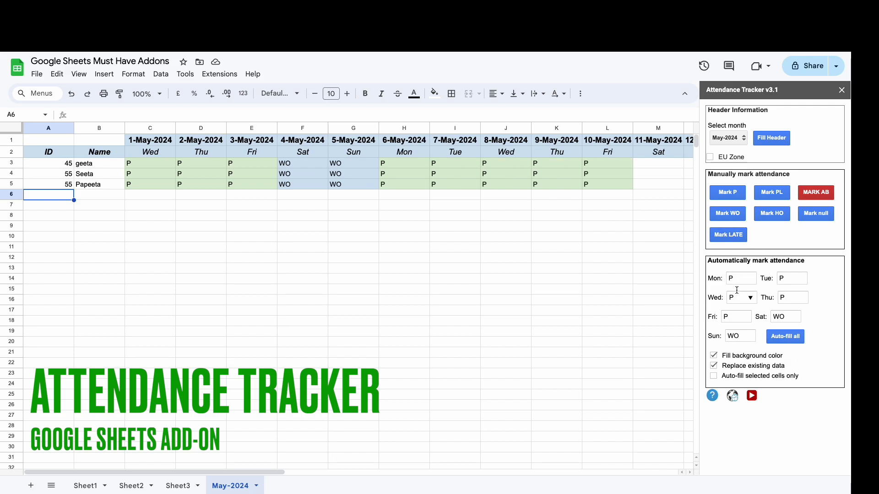
Step: Set the automatic attendance marks to WO for Friday and P for Sunday
{"action": "left_click", "coordinate": [746, 319]}
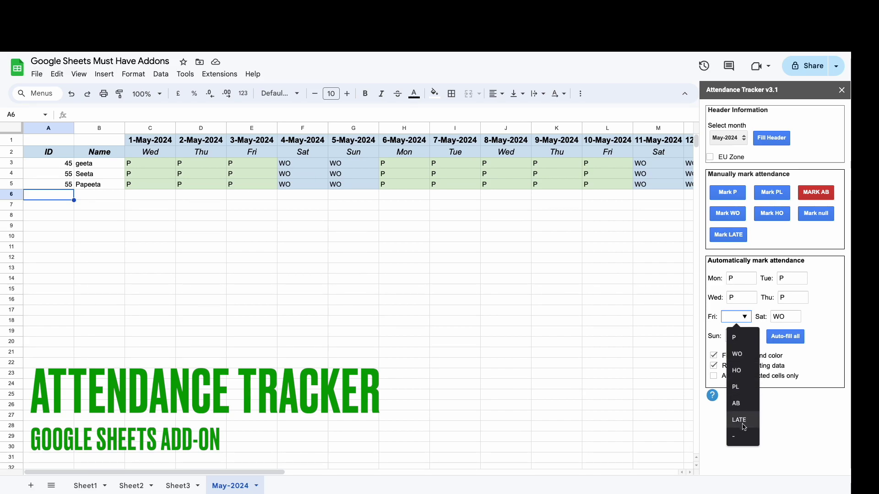
{"action": "left_click", "coordinate": [739, 354]}
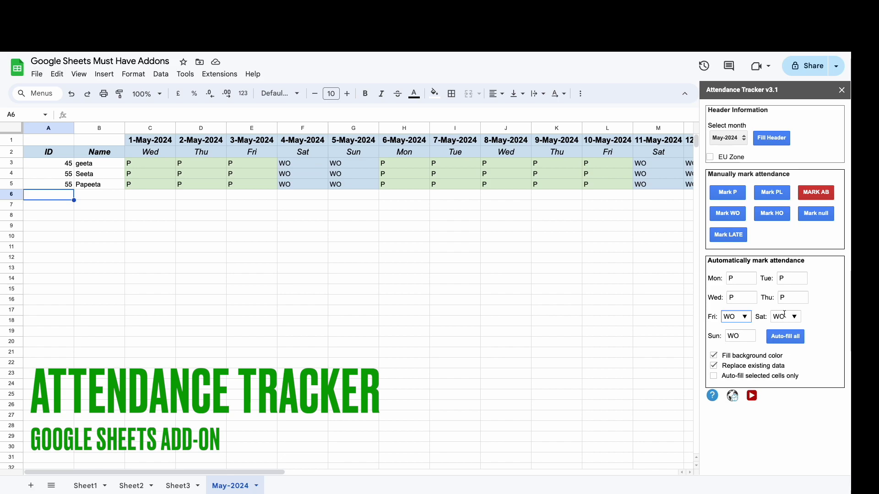
{"action": "left_click", "coordinate": [747, 338]}
{"action": "left_click", "coordinate": [748, 357]}
{"action": "left_click", "coordinate": [398, 174]}
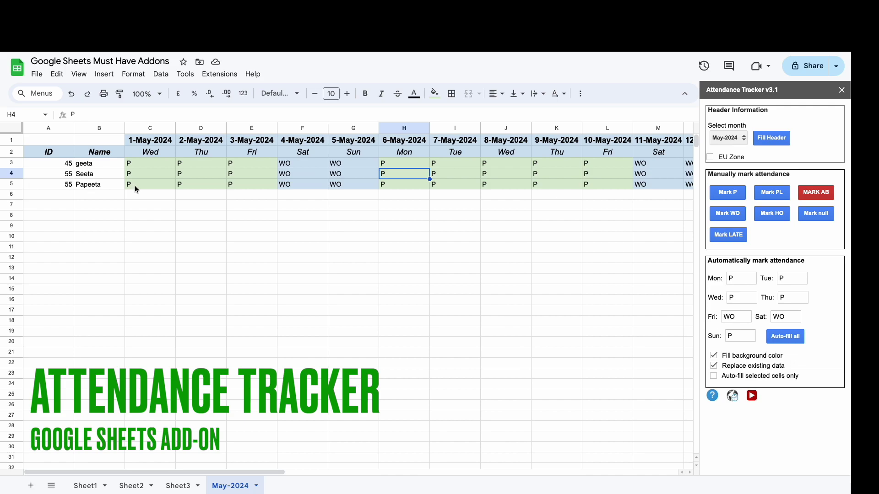
Step: Auto-fill attendance only for the selected third attendee's row (row 5), replacing the existing data
{"action": "left_click", "coordinate": [13, 184]}
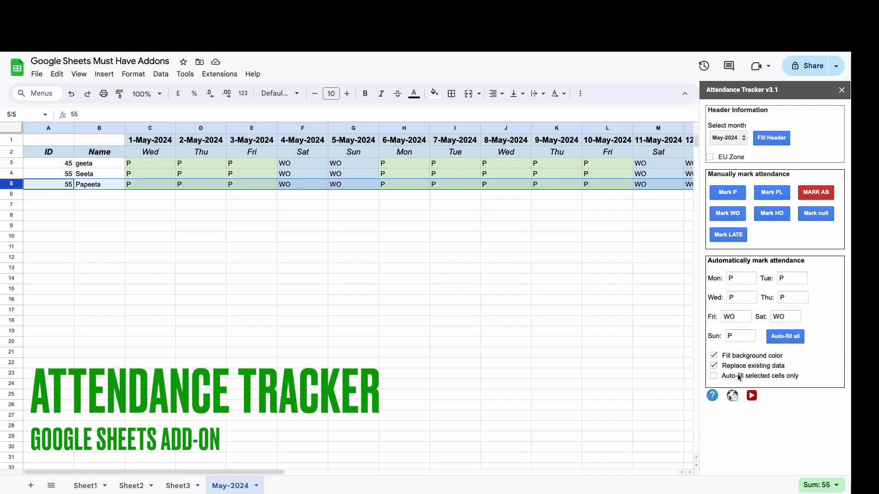
{"action": "left_click", "coordinate": [712, 377]}
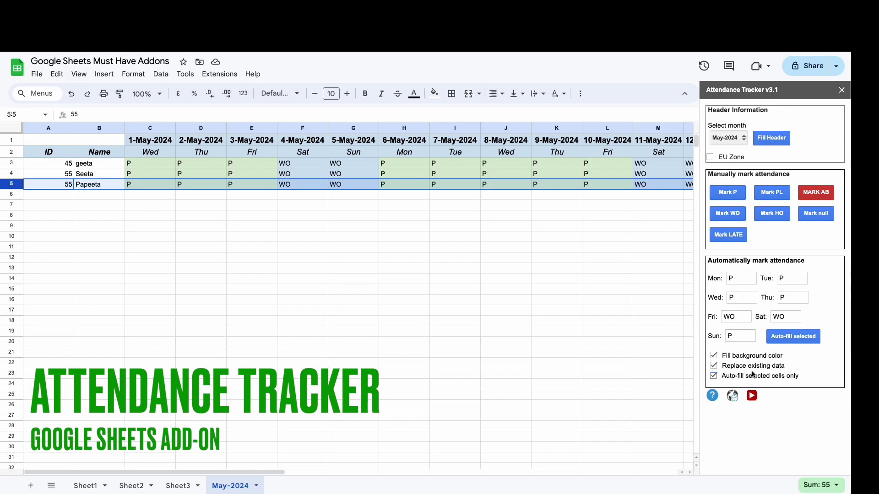
{"action": "left_click", "coordinate": [806, 337]}
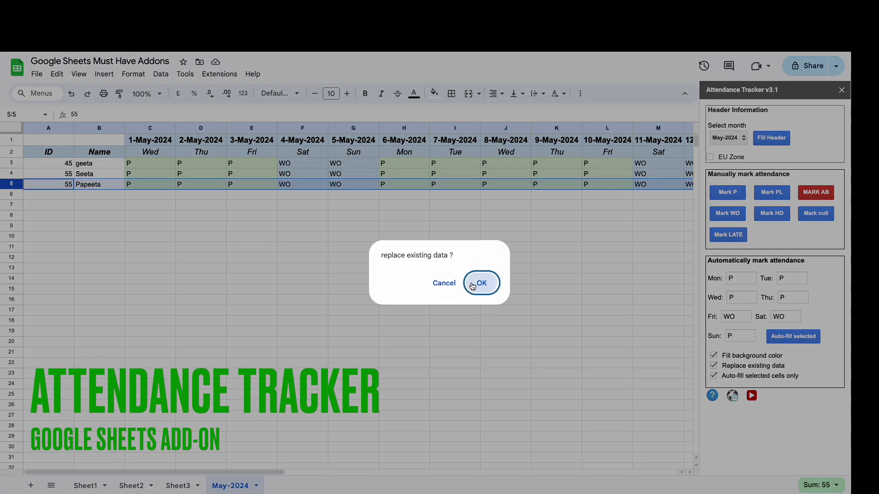
{"action": "left_click", "coordinate": [473, 286]}
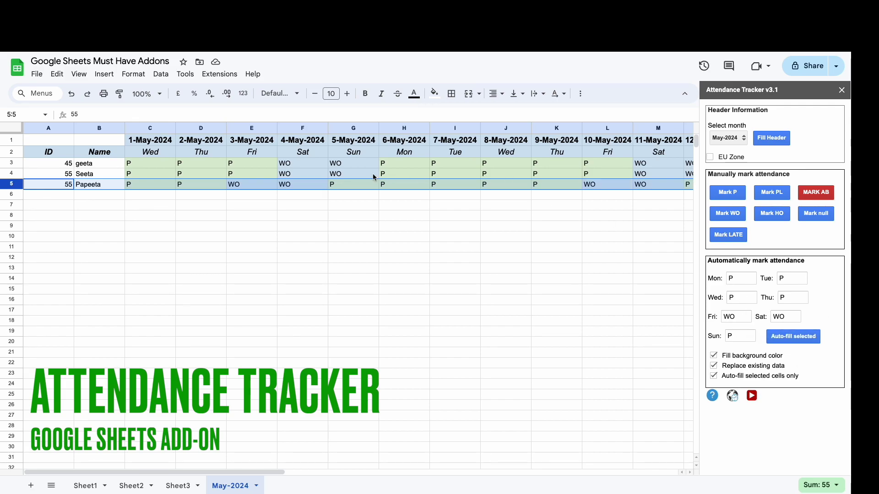
Step: Mark all three attendees as AB on 7-May-2024 (cells I3:I5)
{"action": "left_click", "coordinate": [441, 171]}
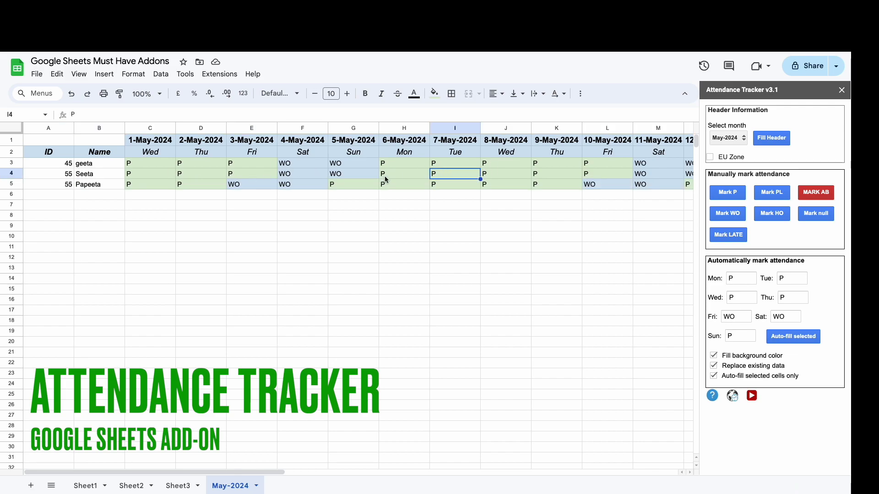
{"action": "left_click_drag", "start_coordinate": [452, 168], "coordinate": [452, 183]}
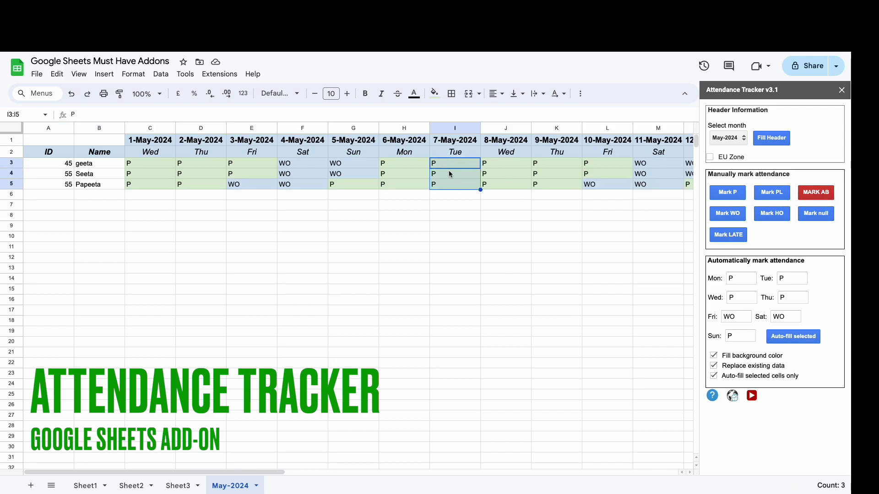
{"action": "left_click", "coordinate": [824, 193]}
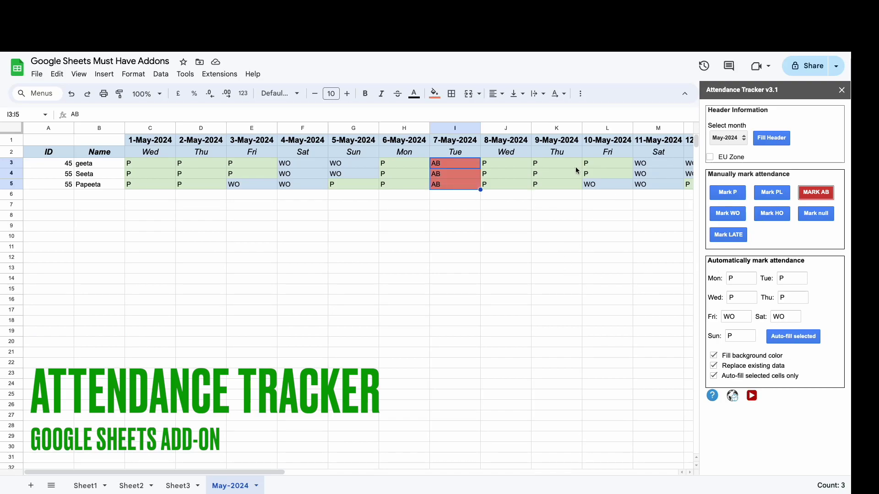
Step: Mark all three attendees as HO on 9-May-2024 and turn off auto-filling of selected cells only
{"action": "left_click_drag", "start_coordinate": [576, 161], "coordinate": [573, 182]}
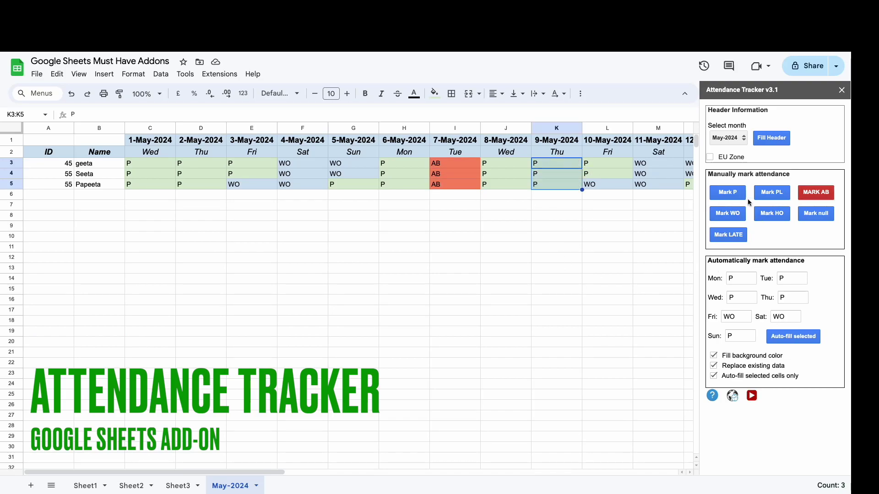
{"action": "left_click", "coordinate": [772, 217]}
{"action": "left_click", "coordinate": [715, 375]}
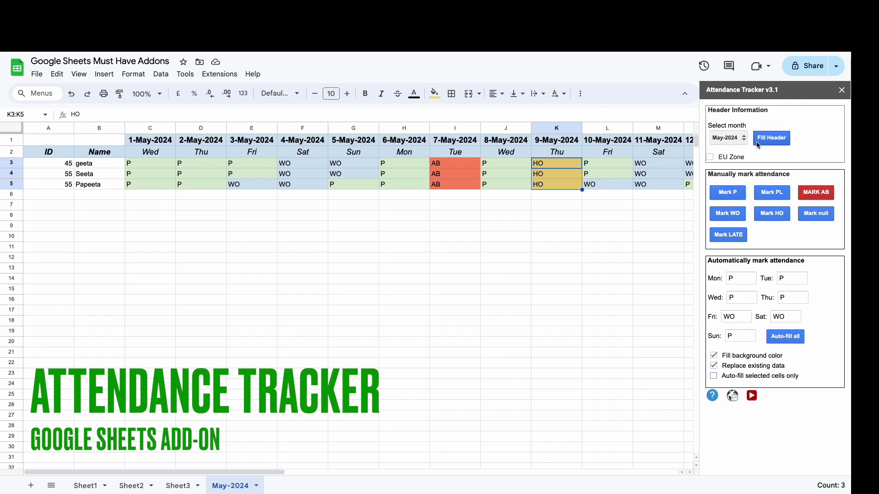
{"action": "left_click_drag", "start_coordinate": [188, 472], "coordinate": [109, 492]}
{"action": "left_click", "coordinate": [107, 226]}
{"action": "left_click_drag", "start_coordinate": [106, 185], "coordinate": [105, 377]}
{"action": "left_click", "coordinate": [107, 268]}
{"action": "left_click_drag", "start_coordinate": [103, 186], "coordinate": [102, 327]}
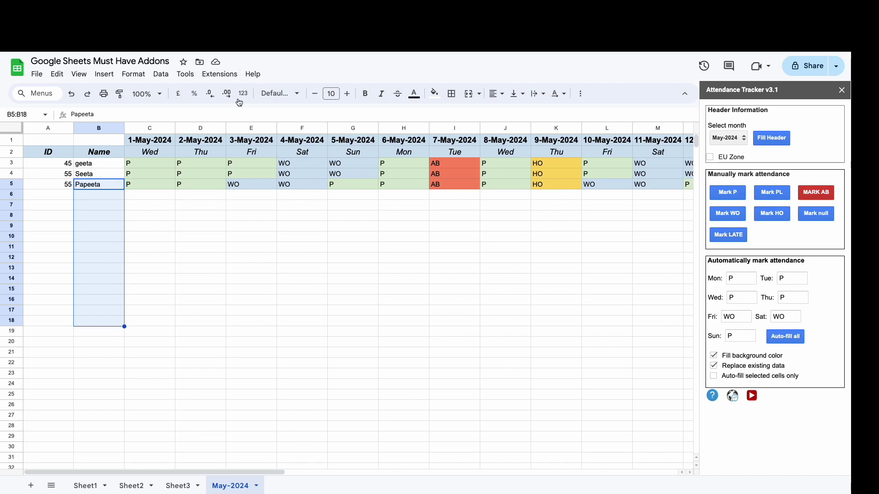
Step: Launch the Combine Sheets add-on and combine Sheet1, Sheet5 and Sheet6, replacing existing data in the combined sheet
{"action": "key", "text": "shift+F11"}
{"action": "left_click", "coordinate": [220, 74]}
{"action": "left_click", "coordinate": [399, 220]}
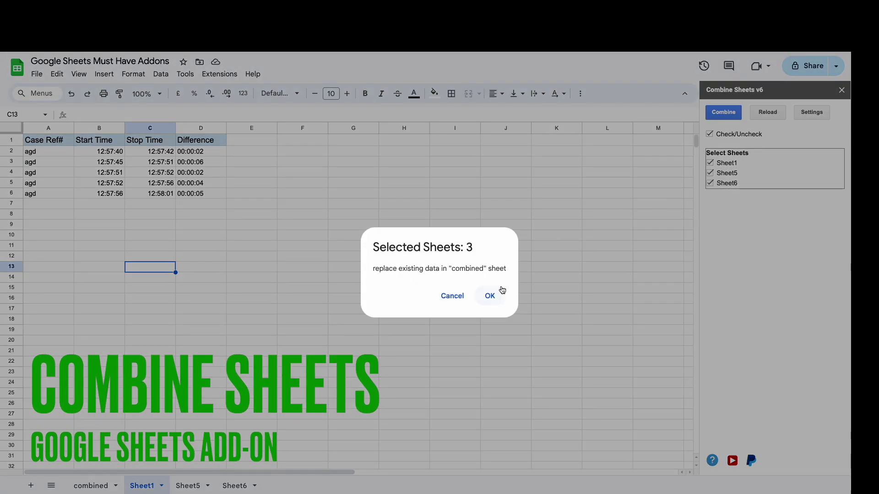
{"action": "left_click", "coordinate": [489, 296]}
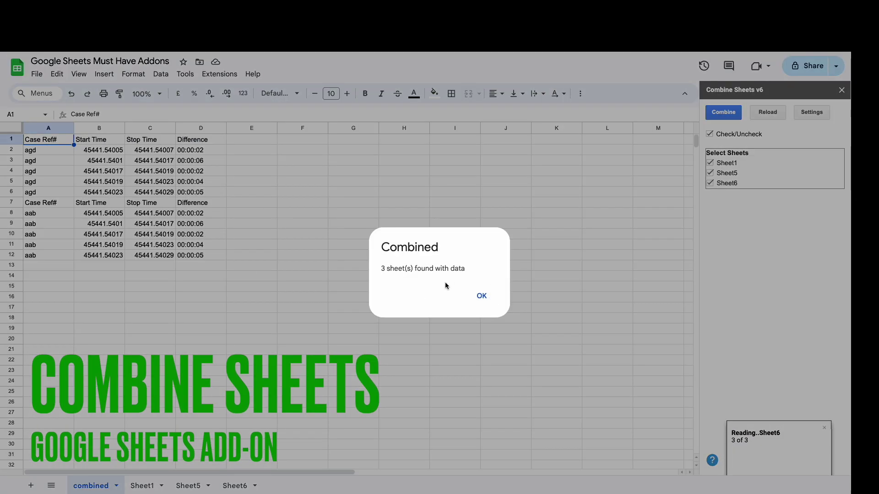
{"action": "left_click", "coordinate": [490, 296]}
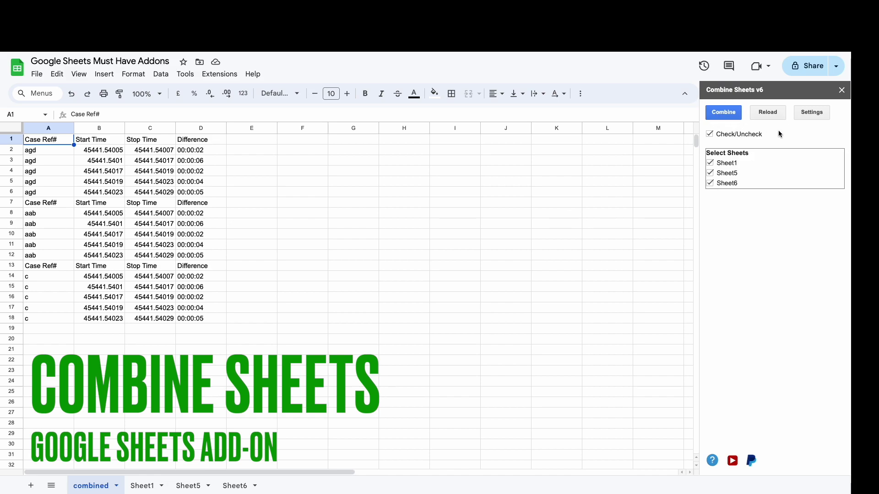
Step: Append Sheet1, Sheet5 and Sheet6 to the existing combined data with the source format copied, and select the appended block
{"action": "left_click", "coordinate": [811, 115]}
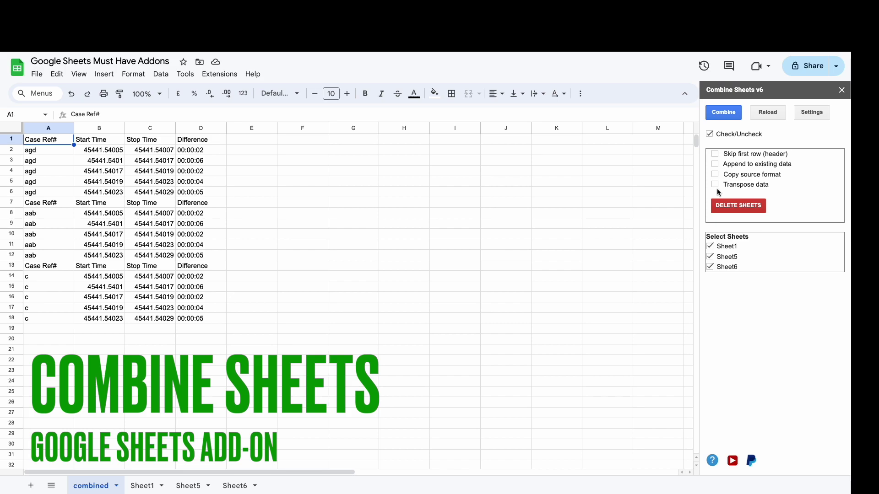
{"action": "left_click", "coordinate": [716, 175]}
{"action": "left_click", "coordinate": [738, 109]}
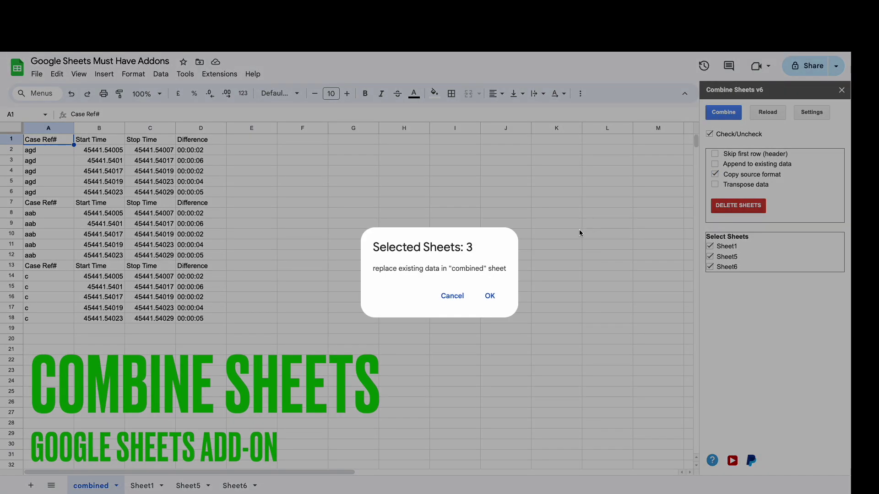
{"action": "left_click", "coordinate": [451, 294]}
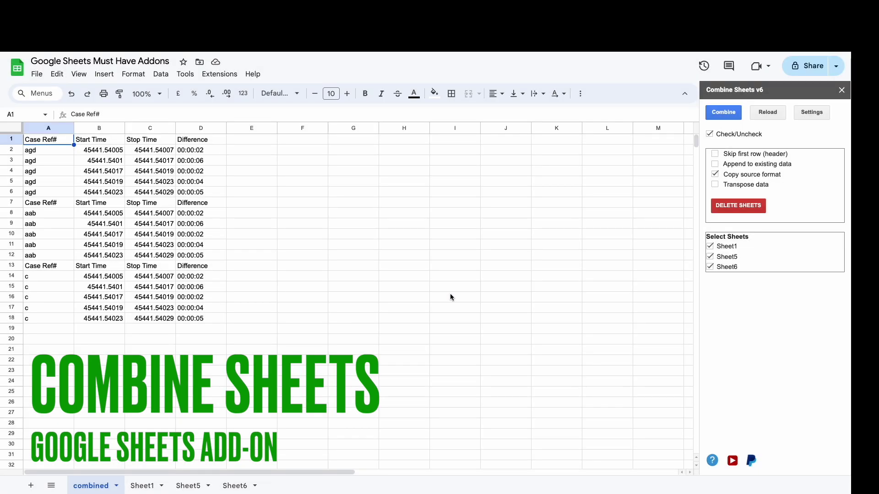
{"action": "left_click", "coordinate": [50, 328]}
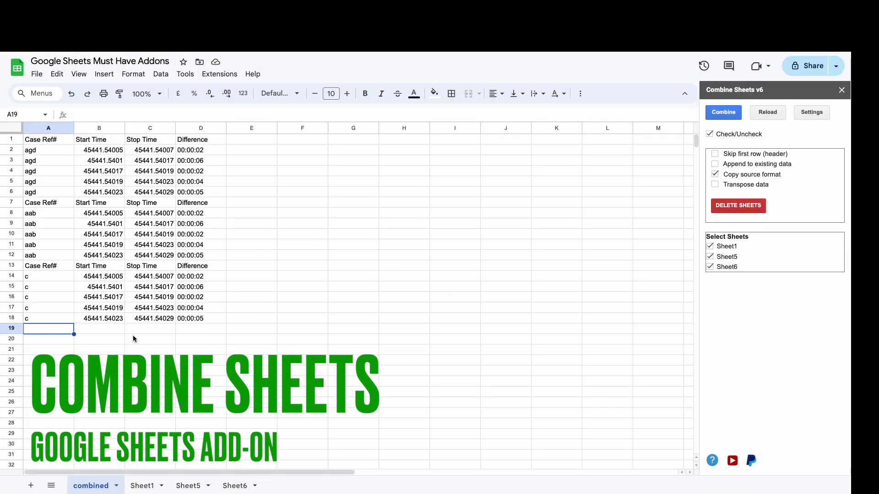
{"action": "left_click", "coordinate": [716, 164]}
{"action": "left_click", "coordinate": [730, 120]}
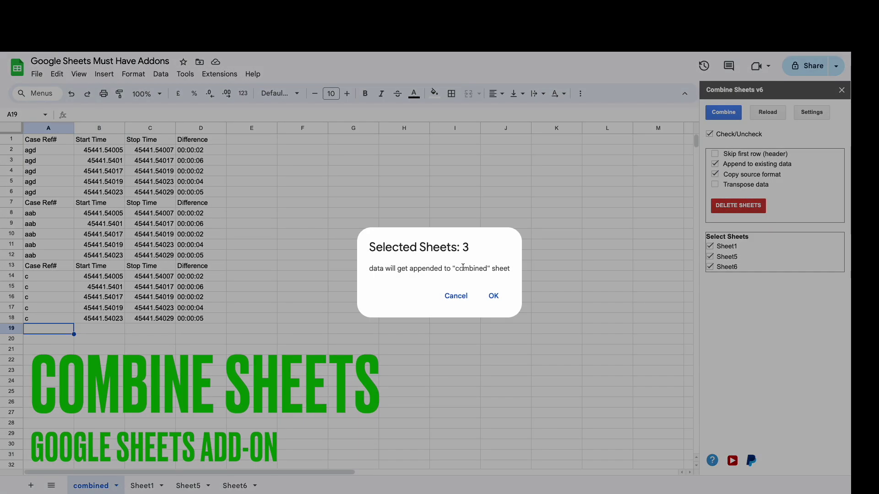
{"action": "left_click", "coordinate": [493, 296]}
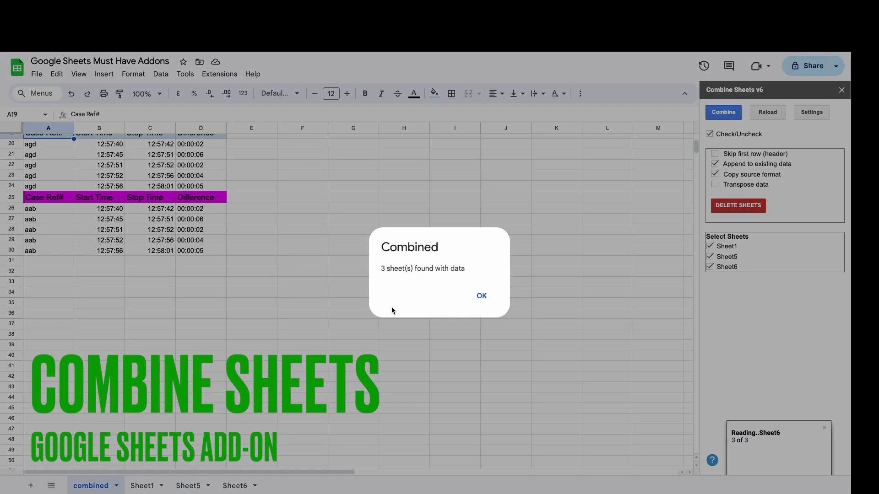
{"action": "left_click", "coordinate": [478, 297]}
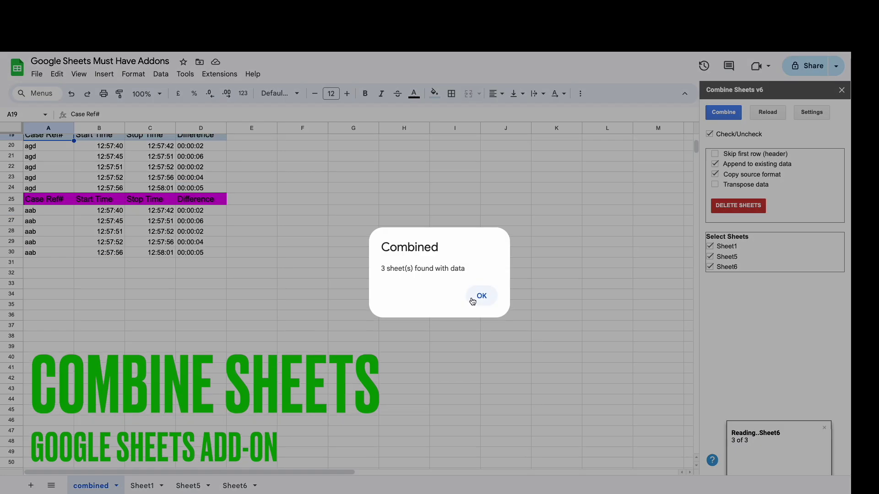
{"action": "scroll", "coordinate": [316, 293], "scroll_direction": "up", "scroll_amount": 2}
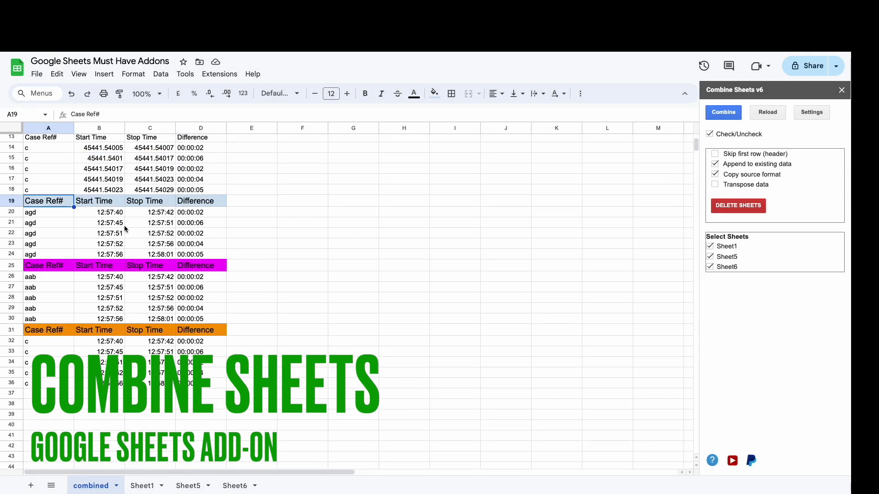
{"action": "left_click_drag", "start_coordinate": [121, 209], "coordinate": [207, 373]}
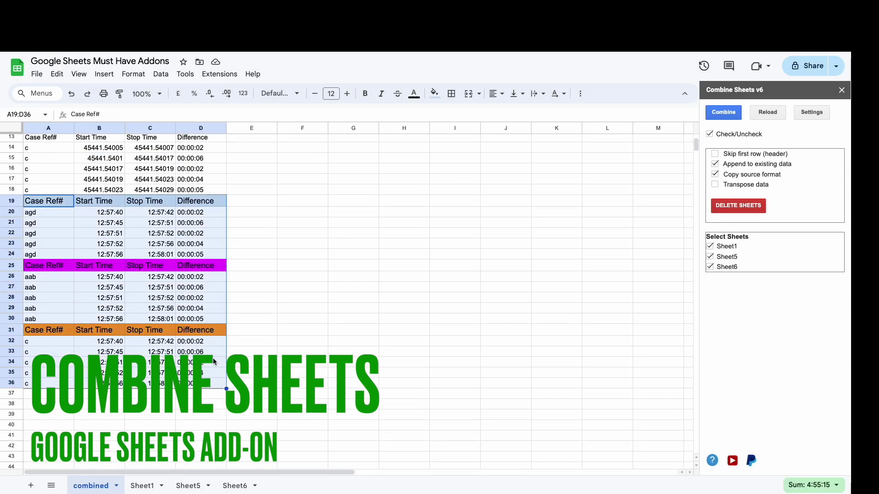
Step: Recombine the three sheets with only Skip first row (header) enabled, replacing the existing combined data
{"action": "left_click", "coordinate": [715, 165]}
{"action": "left_click", "coordinate": [715, 174]}
{"action": "scroll", "coordinate": [309, 318], "scroll_direction": "up", "scroll_amount": 3}
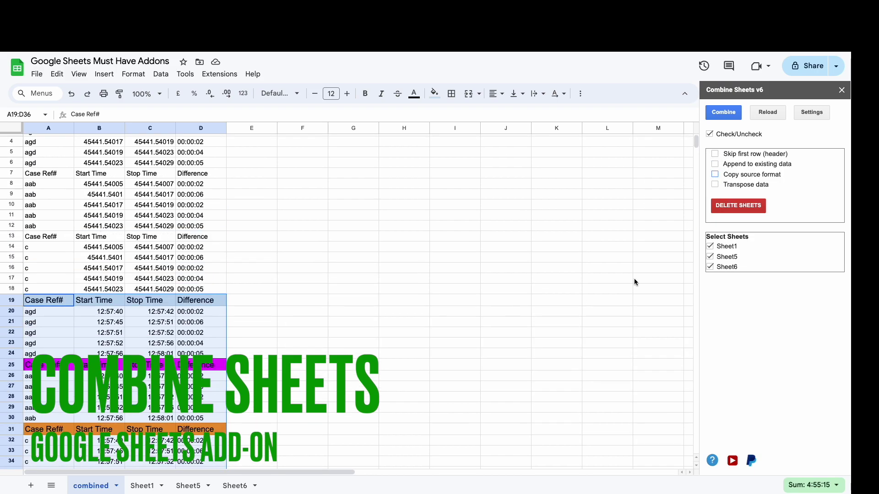
{"action": "left_click", "coordinate": [716, 154]}
{"action": "left_click", "coordinate": [50, 303]}
{"action": "left_click_drag", "start_coordinate": [51, 303], "coordinate": [204, 301]}
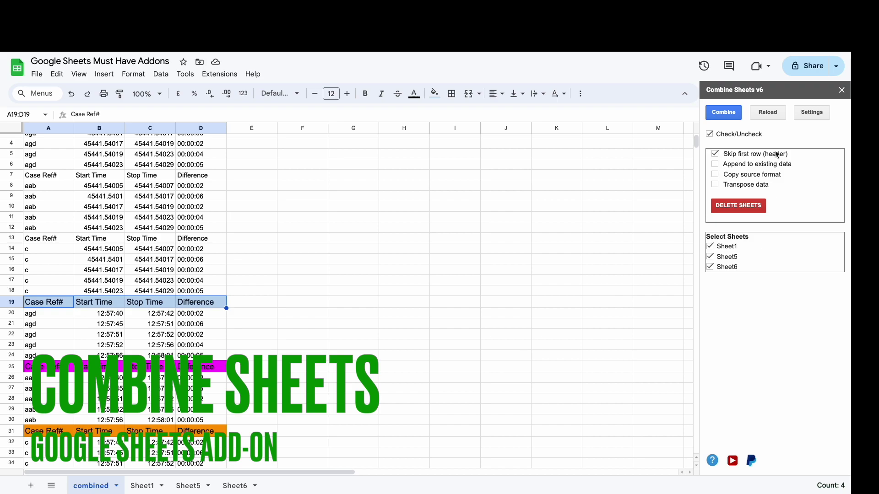
{"action": "left_click", "coordinate": [724, 112]}
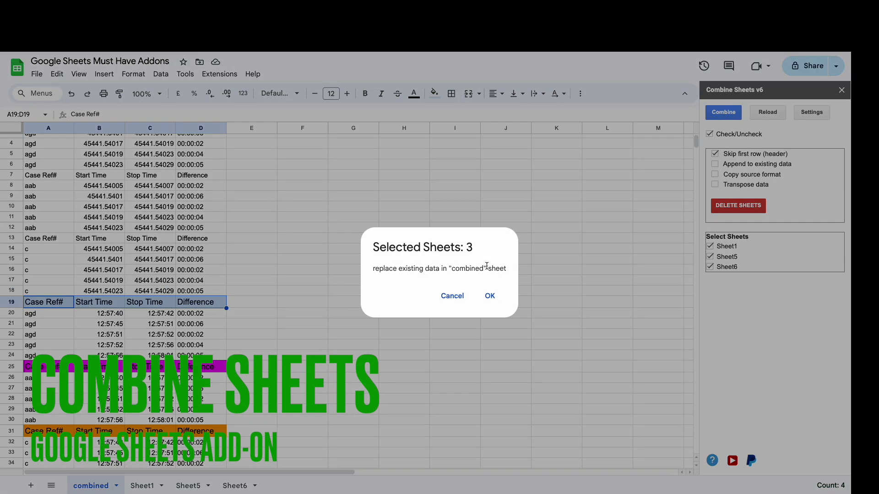
{"action": "left_click", "coordinate": [488, 298]}
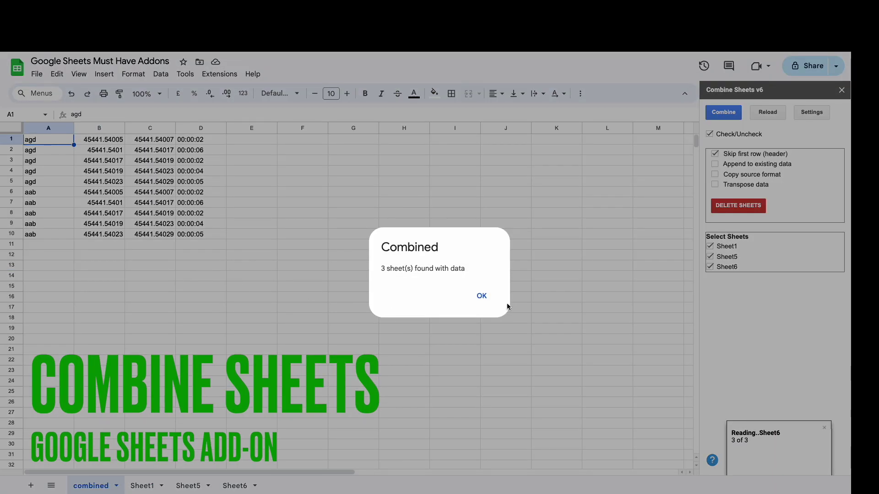
{"action": "left_click", "coordinate": [482, 296]}
{"action": "left_click", "coordinate": [173, 269]}
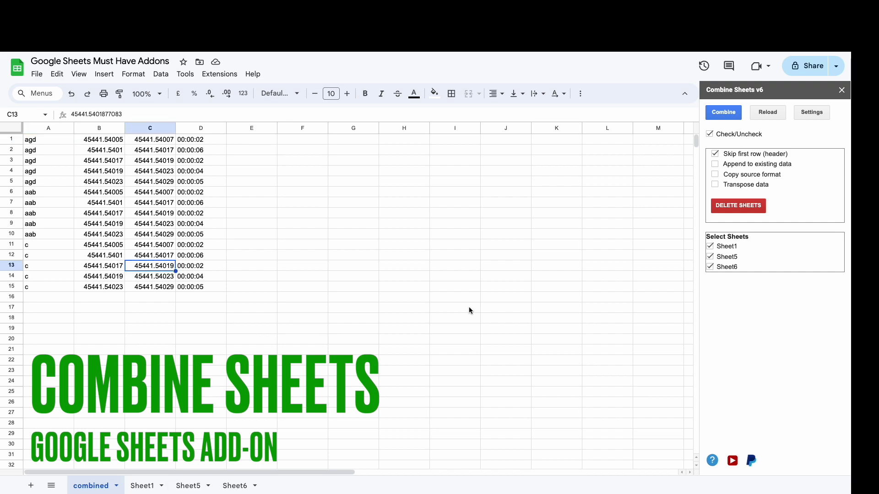
Step: Recombine the three sheets transposed with source format copied and headers included, replacing the existing combined data
{"action": "left_click", "coordinate": [715, 155]}
{"action": "left_click", "coordinate": [716, 184]}
{"action": "left_click", "coordinate": [715, 174]}
{"action": "left_click", "coordinate": [729, 115]}
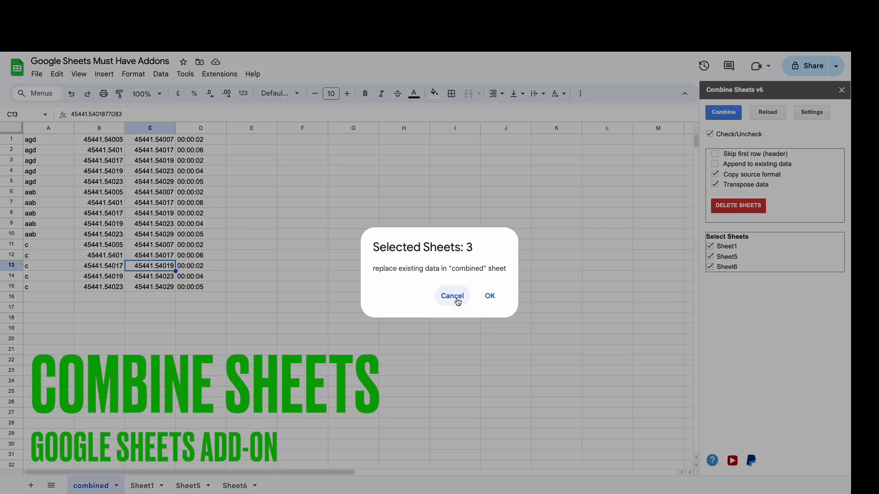
{"action": "left_click", "coordinate": [495, 296]}
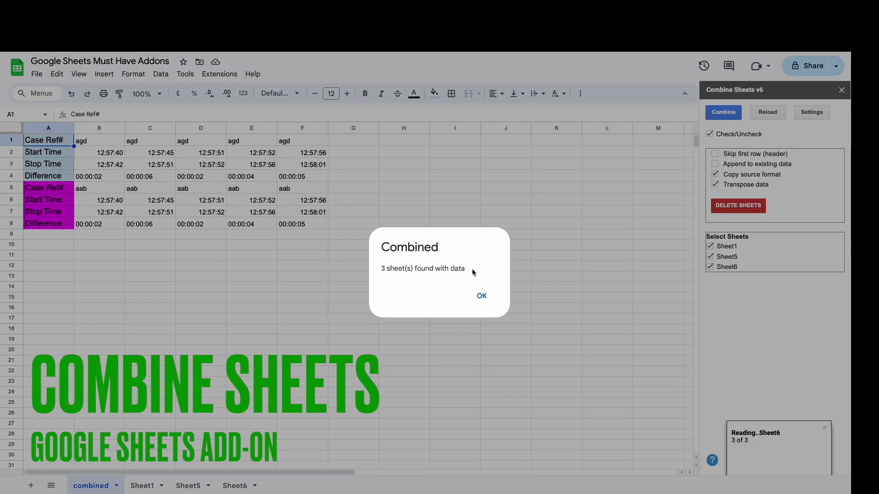
{"action": "left_click", "coordinate": [485, 297]}
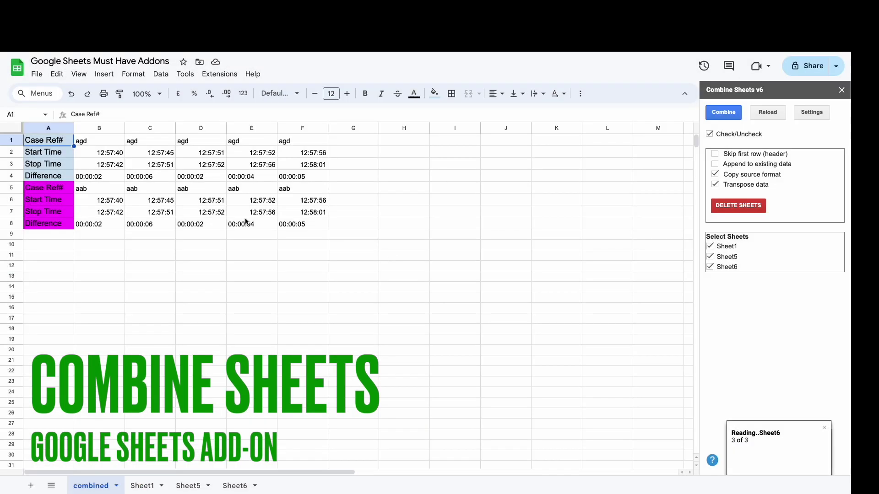
Step: Exclude Sheet6 and combine only Sheet1 and Sheet5, replacing the existing combined data
{"action": "left_click", "coordinate": [710, 268]}
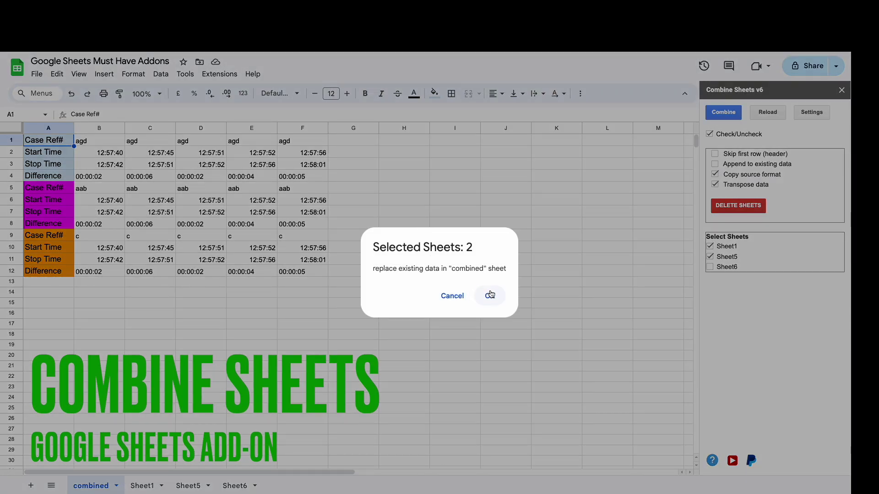
{"action": "left_click", "coordinate": [490, 296]}
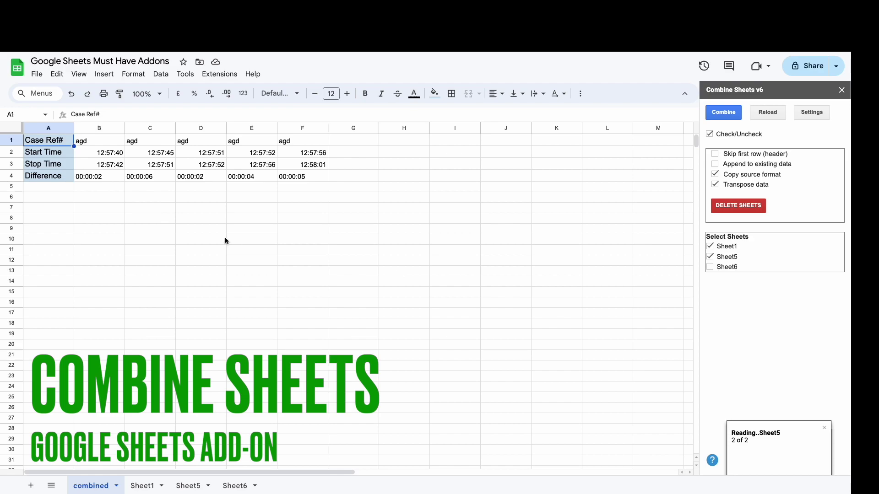
{"action": "left_click", "coordinate": [483, 298]}
{"action": "left_click", "coordinate": [127, 232]}
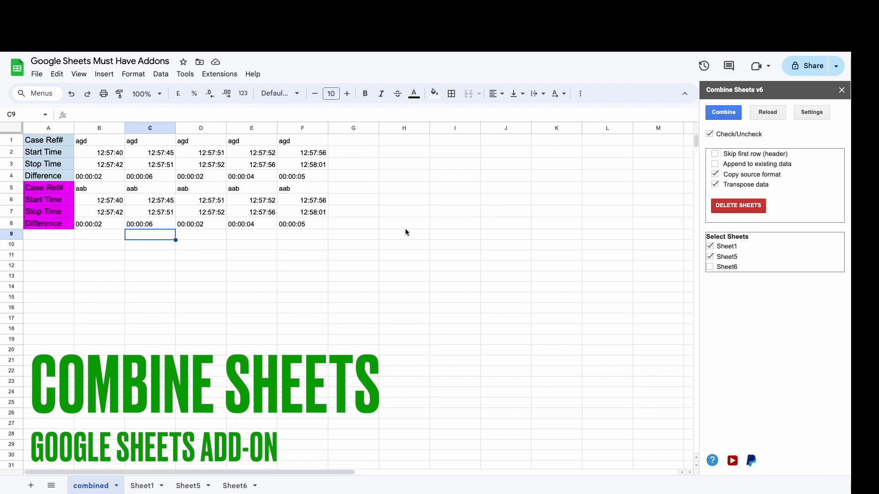
Step: Reselect all listed sheets for combining and add eight blank sheets to the workbook, returning to the combined sheet
{"action": "left_click", "coordinate": [710, 133]}
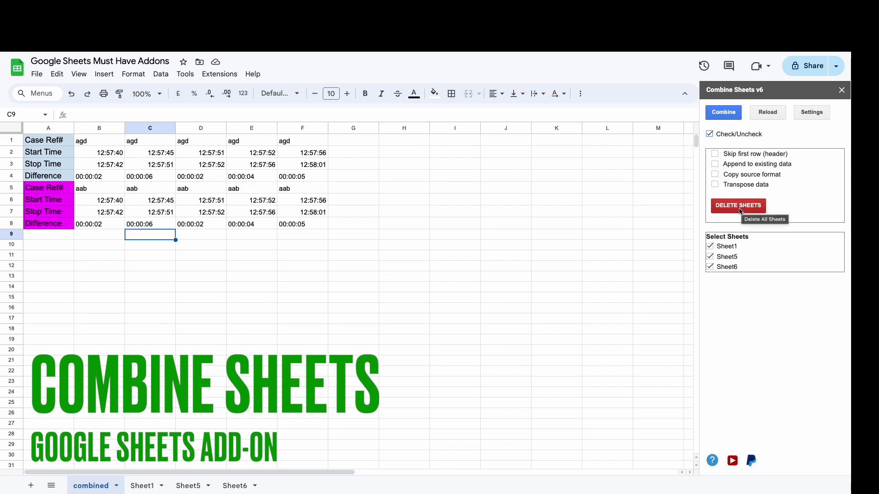
{"action": "double_click", "coordinate": [31, 487]}
{"action": "left_click", "coordinate": [31, 487]}
{"action": "left_click", "coordinate": [31, 487]}
{"action": "left_click", "coordinate": [31, 487]}
{"action": "left_click", "coordinate": [31, 487]}
{"action": "left_click", "coordinate": [31, 487]}
{"action": "left_click", "coordinate": [31, 487]}
{"action": "left_click", "coordinate": [85, 487]}
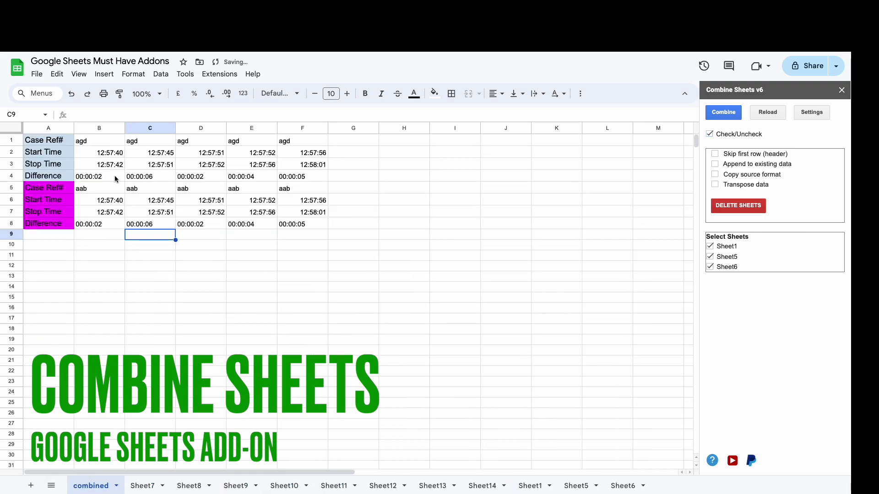
Step: Delete every sheet in the workbook except the combined one with the Combine Sheets add-on
{"action": "left_click", "coordinate": [732, 213]}
{"action": "left_click_drag", "start_coordinate": [377, 268], "coordinate": [522, 270]}
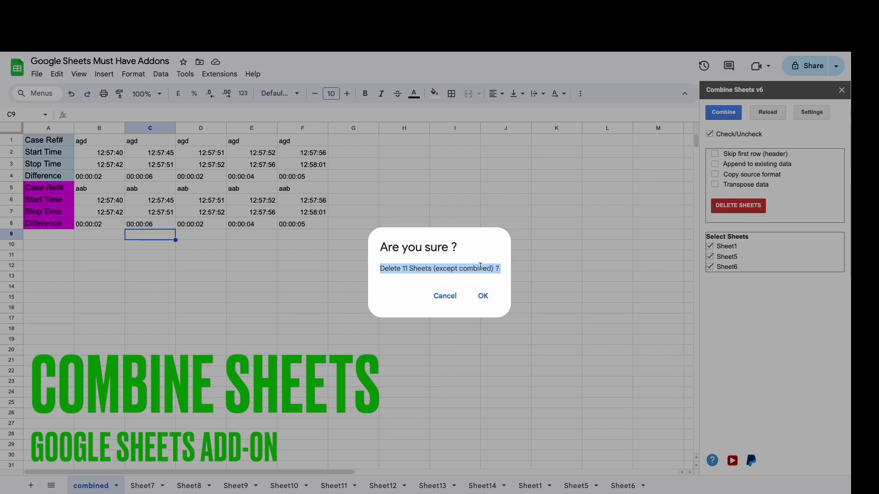
{"action": "left_click", "coordinate": [481, 297]}
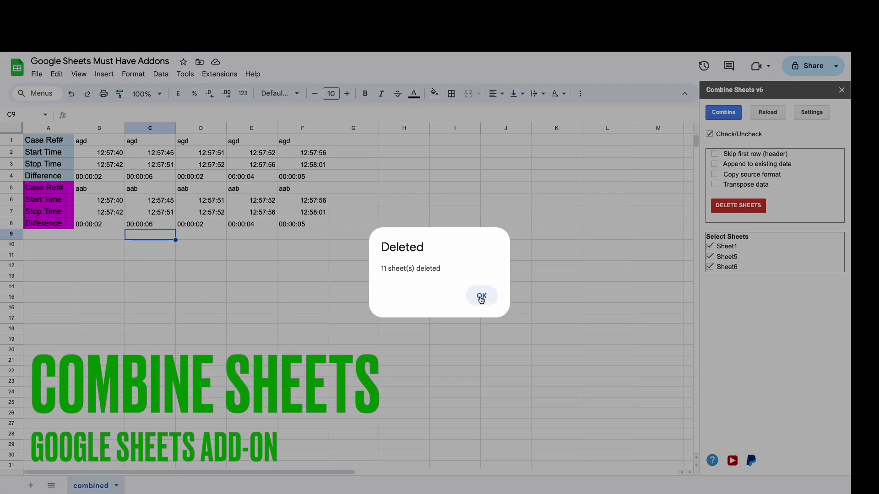
{"action": "left_click", "coordinate": [481, 296]}
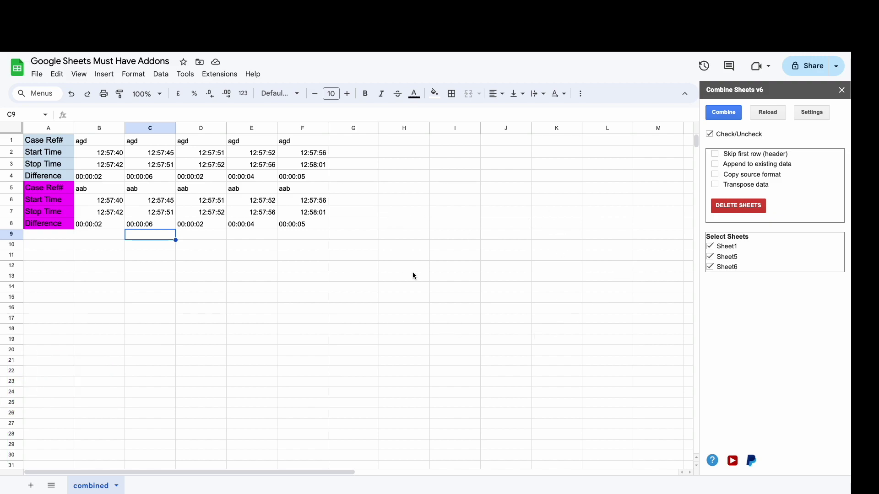
Step: Launch the TimeJet add-on and add a blank sheet to the workbook for its records
{"action": "left_click", "coordinate": [232, 74]}
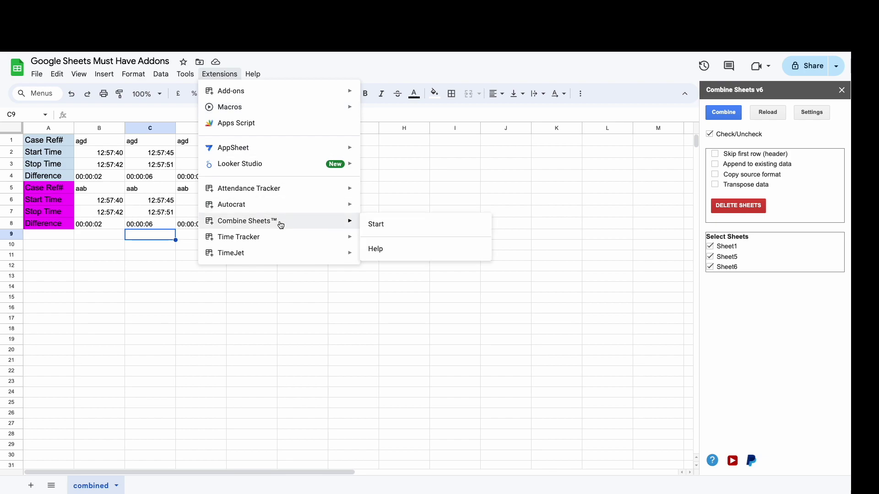
{"action": "mouse_move", "coordinate": [280, 257]}
{"action": "left_click", "coordinate": [389, 256]}
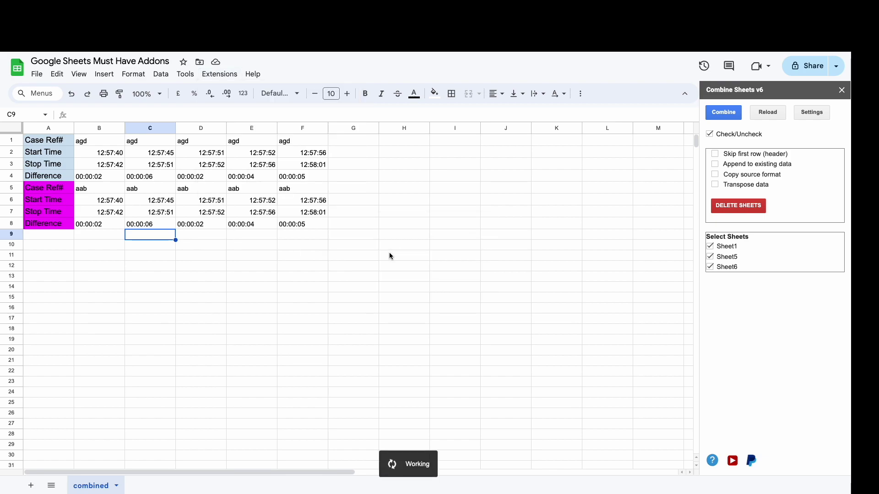
{"action": "left_click", "coordinate": [30, 485]}
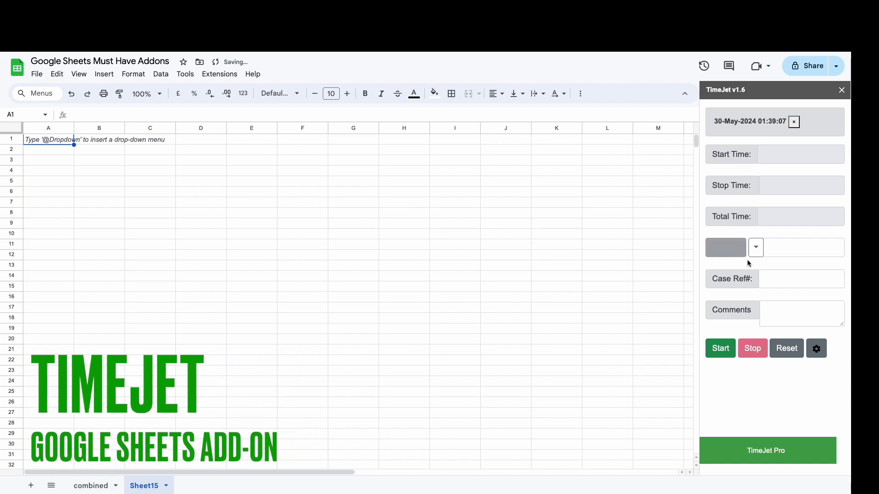
Step: Record a timed Production activity in TimeJet with case reference fgf, starting and stopping its timer
{"action": "left_click", "coordinate": [755, 248]}
{"action": "left_click", "coordinate": [775, 270]}
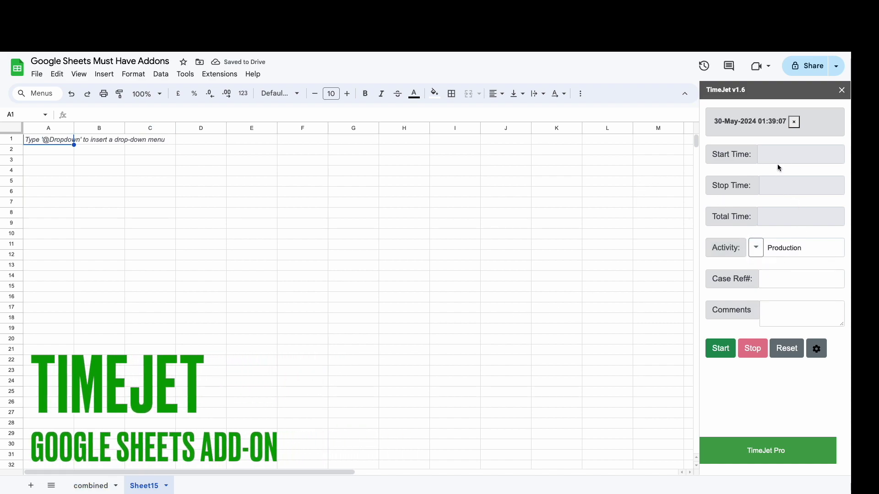
{"action": "left_click", "coordinate": [782, 277]}
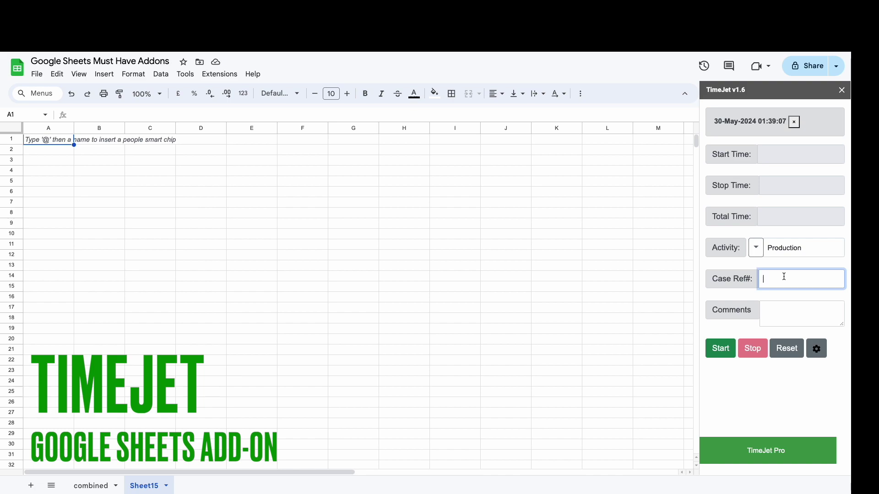
{"action": "type", "text": "fgf"}
{"action": "left_click", "coordinate": [728, 347]}
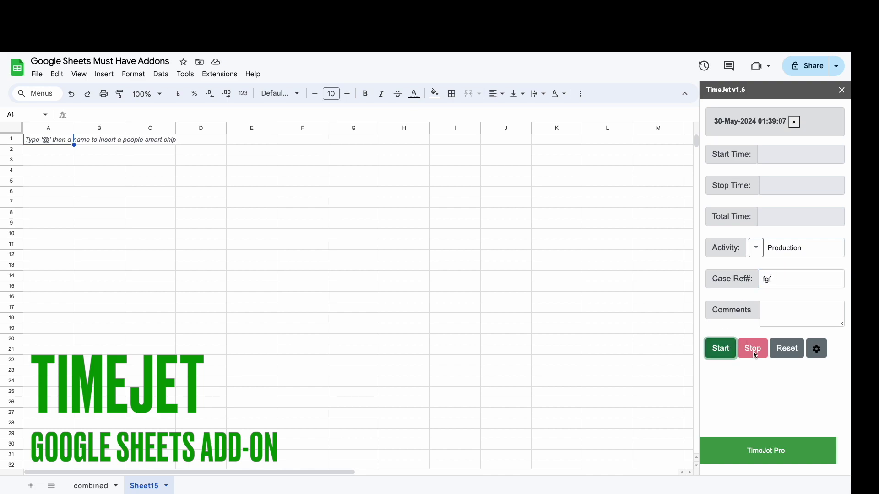
{"action": "left_click", "coordinate": [754, 355]}
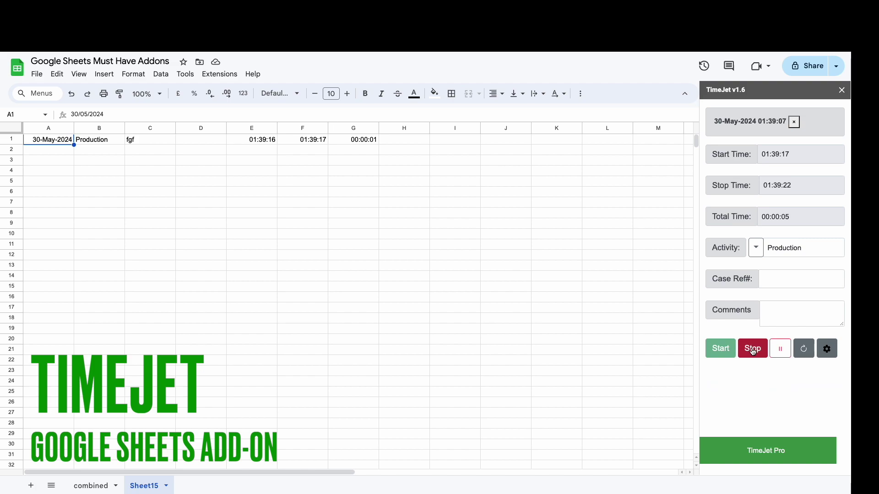
Step: Enter hghg as the case reference of the running Production activity
{"action": "left_click", "coordinate": [794, 287]}
{"action": "type", "text": "hghg"}
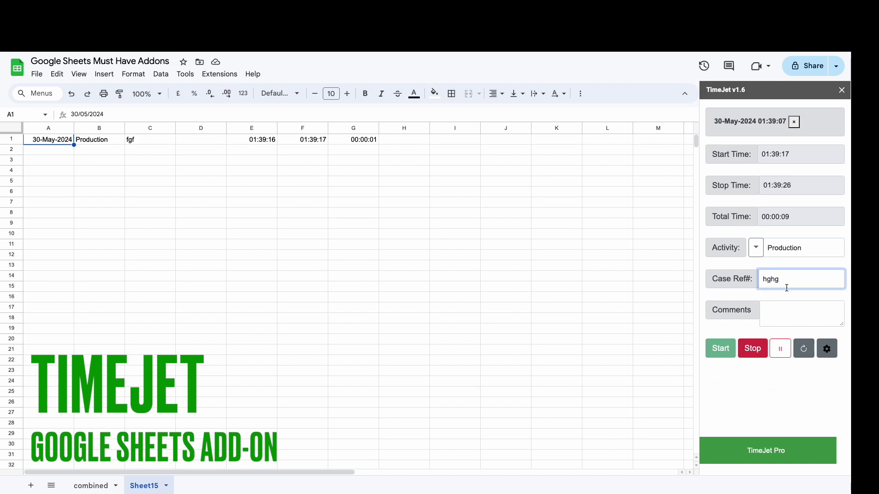
{"action": "double_click", "coordinate": [798, 279]}
Step: Turn off the Record CaseRef# option in TimeJet's settings
{"action": "left_click", "coordinate": [826, 348]}
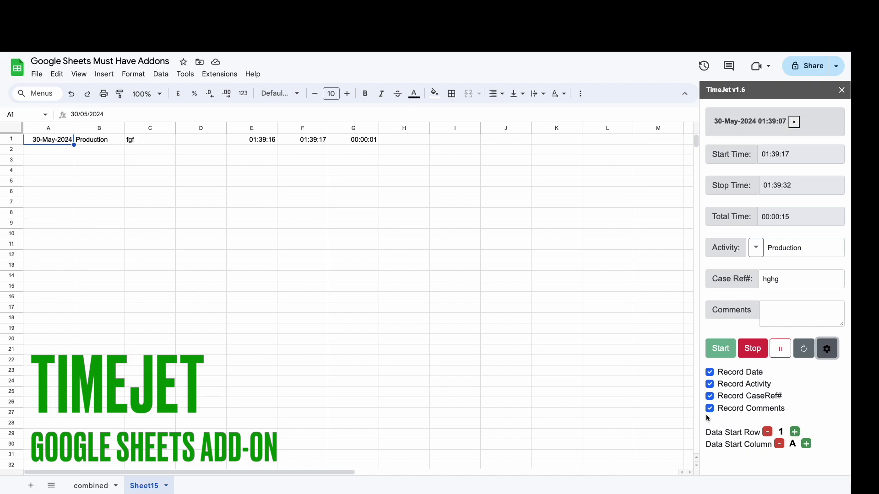
{"action": "left_click", "coordinate": [710, 396]}
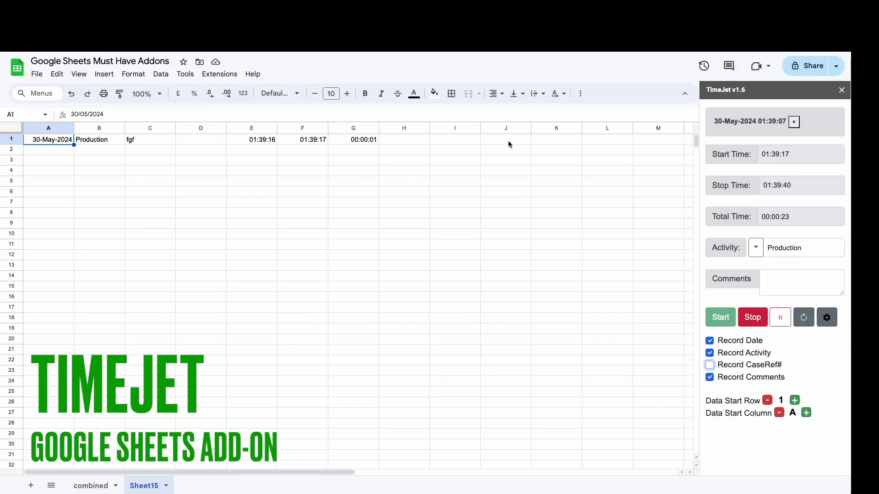
{"action": "scroll", "coordinate": [499, 341], "scroll_direction": "down", "scroll_amount": 1}
{"action": "scroll", "coordinate": [412, 253], "scroll_direction": "up", "scroll_amount": 1}
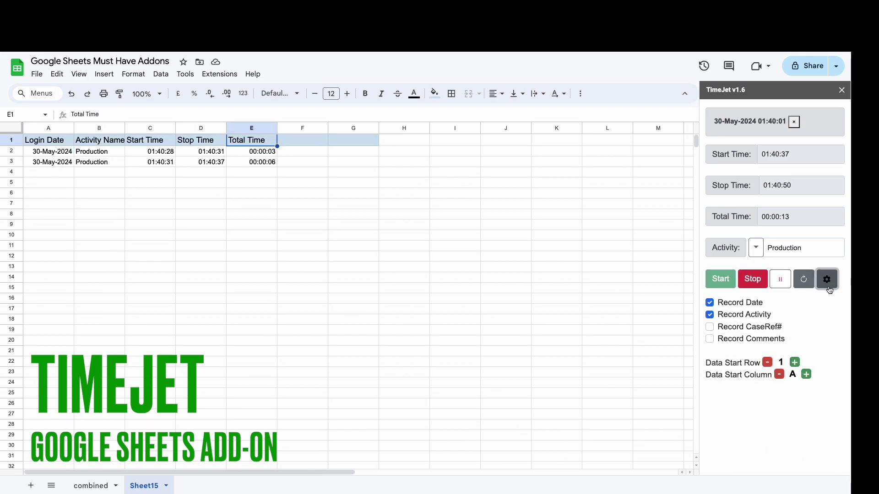
Step: Hide TimeJet's recording settings and bring up the TimeJet Pro employee login form
{"action": "left_click", "coordinate": [829, 286]}
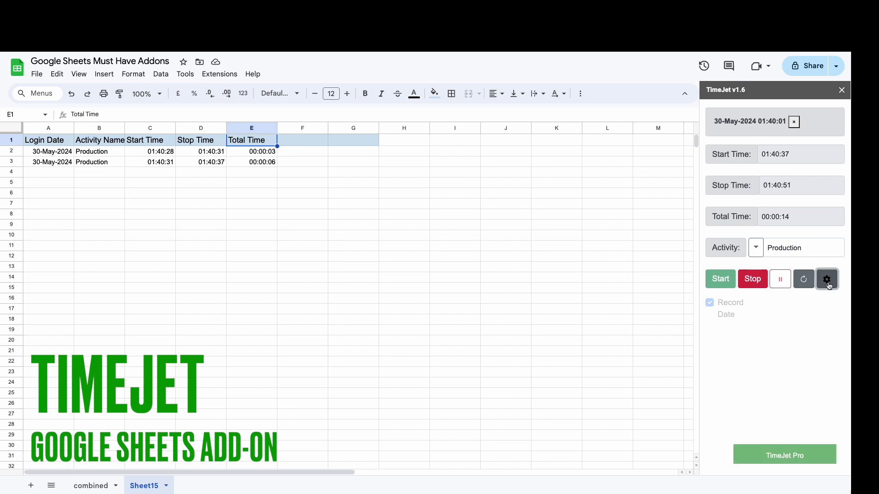
{"action": "left_click", "coordinate": [761, 453]}
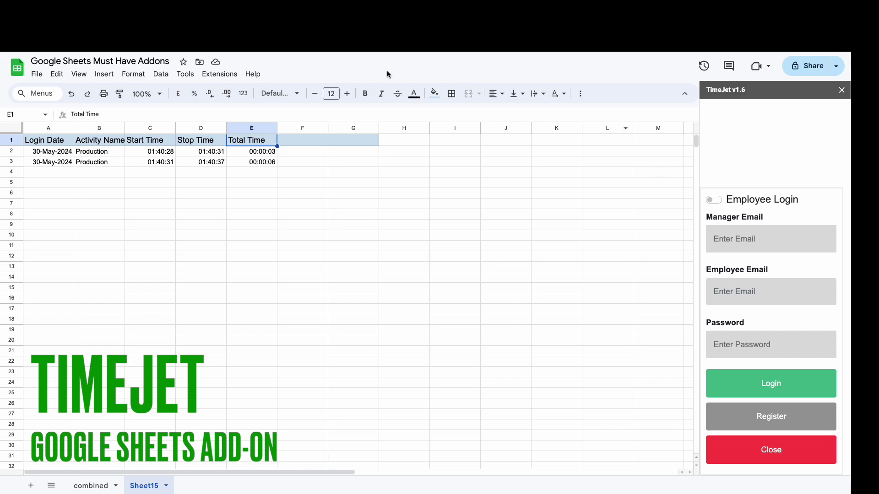
Step: Search for "timejet add-on" in a new browser tab and visit the Employee Login page on the TimeJet website
{"action": "key", "text": "super+t"}
{"action": "type", "text": "time"}
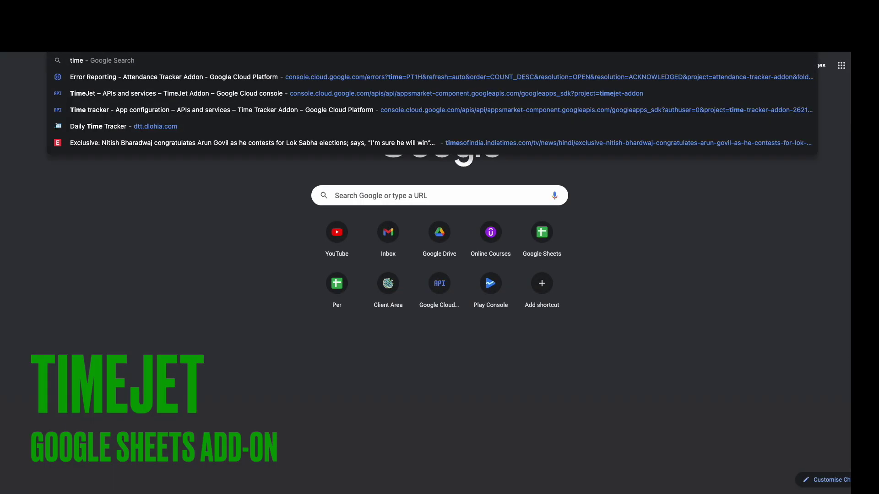
{"action": "type", "text": "jet add-on"}
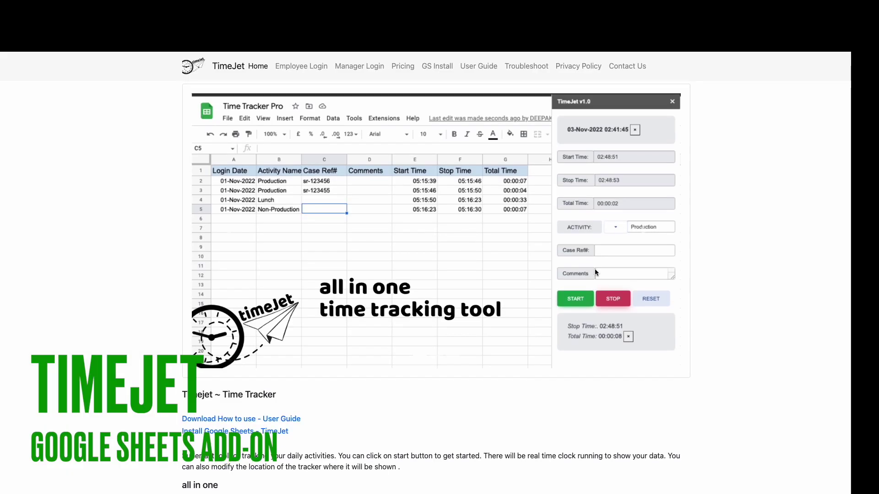
{"action": "left_click", "coordinate": [302, 69]}
{"action": "left_click", "coordinate": [245, 139]}
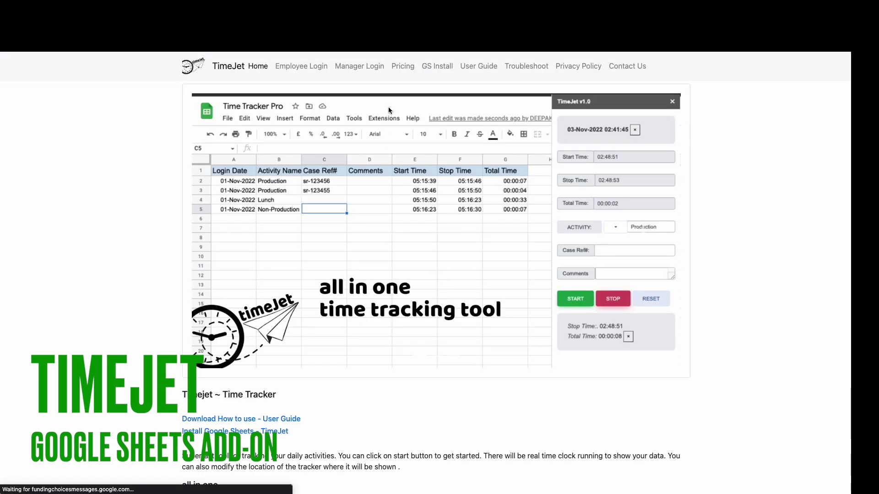
Step: Open the TimeJet user guide PDF and examine its pages on workflow, sign-up, the employee dashboard, activity reports and manager login
{"action": "scroll", "coordinate": [353, 288], "scroll_direction": "down", "scroll_amount": 4}
{"action": "left_click", "coordinate": [225, 265]}
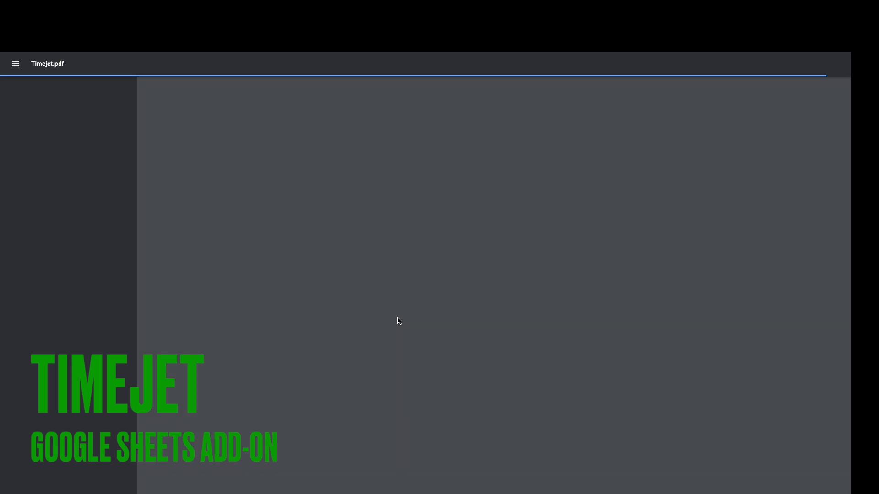
{"action": "scroll", "coordinate": [399, 319], "scroll_direction": "down", "scroll_amount": 3}
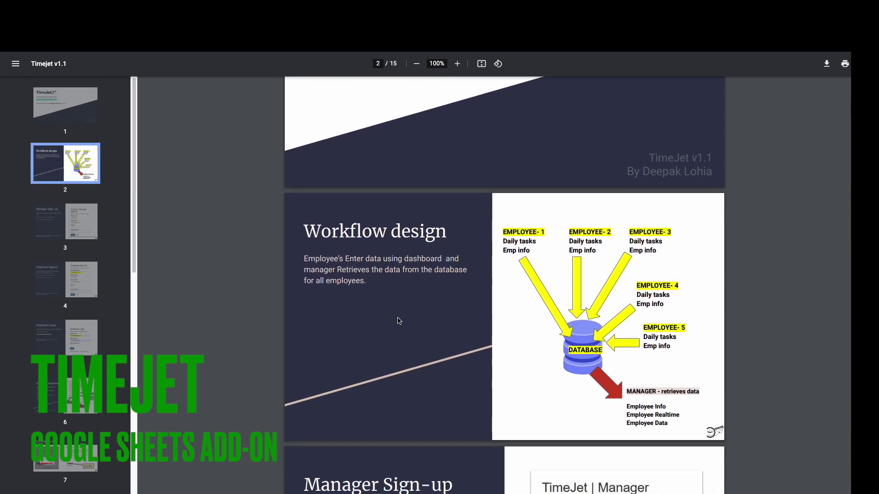
{"action": "scroll", "coordinate": [575, 353], "scroll_direction": "down", "scroll_amount": 5}
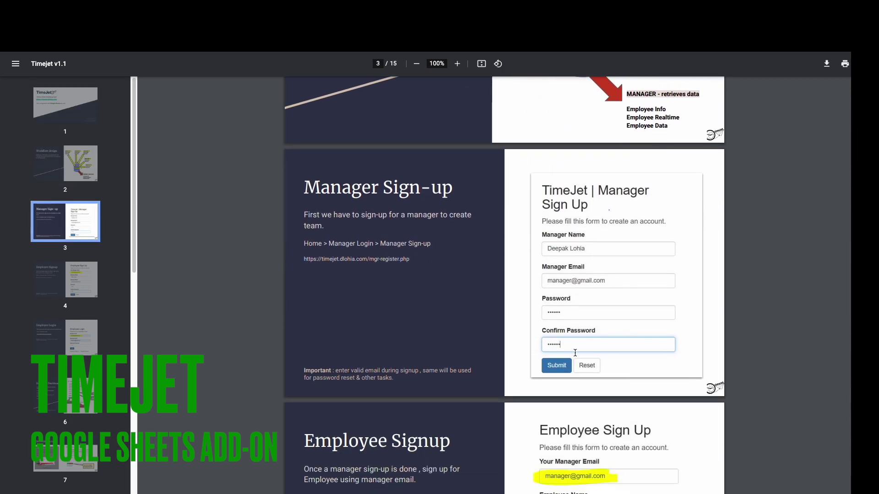
{"action": "scroll", "coordinate": [575, 353], "scroll_direction": "down", "scroll_amount": 7}
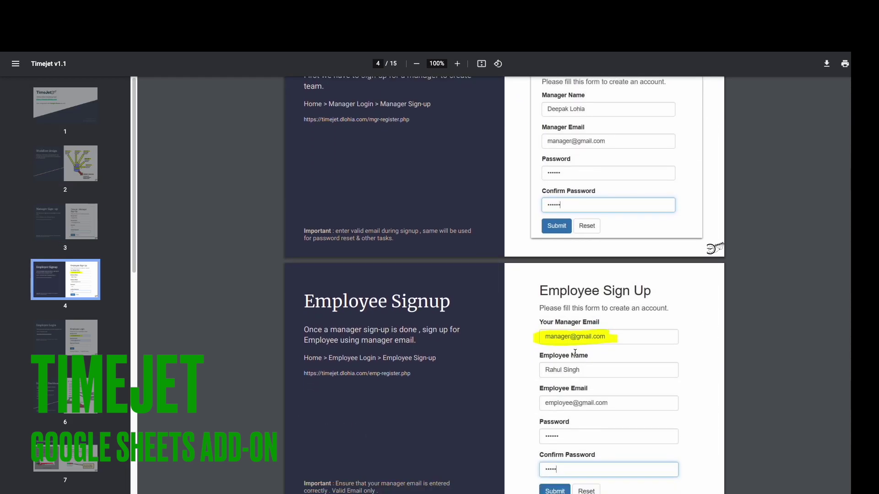
{"action": "scroll", "coordinate": [575, 353], "scroll_direction": "down", "scroll_amount": 8}
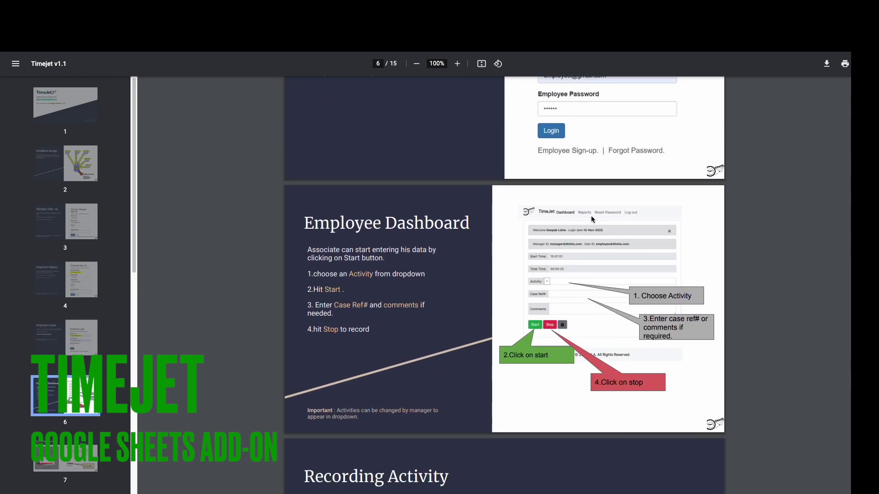
{"action": "scroll", "coordinate": [596, 334], "scroll_direction": "down", "scroll_amount": 1}
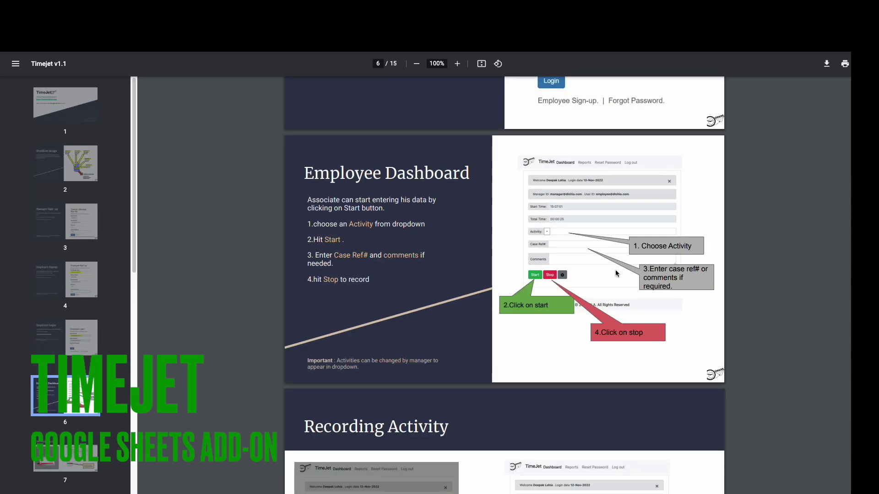
{"action": "scroll", "coordinate": [631, 352], "scroll_direction": "down", "scroll_amount": 8}
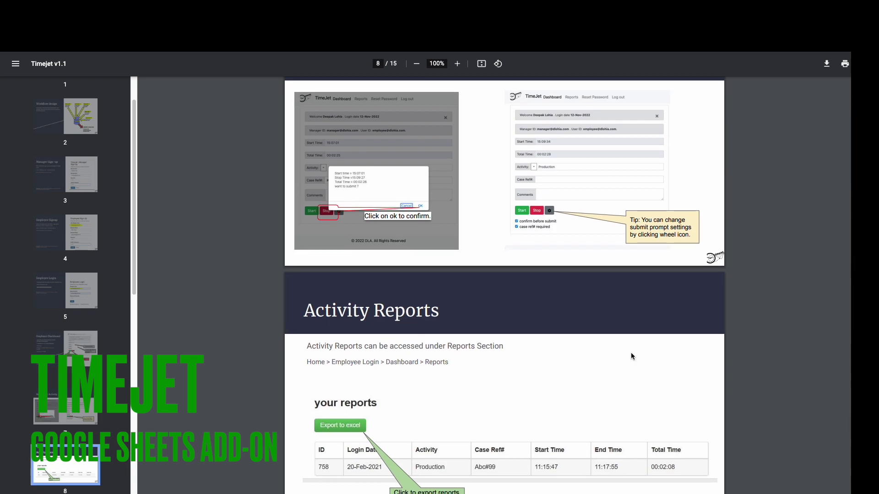
{"action": "scroll", "coordinate": [631, 354], "scroll_direction": "down", "scroll_amount": 3}
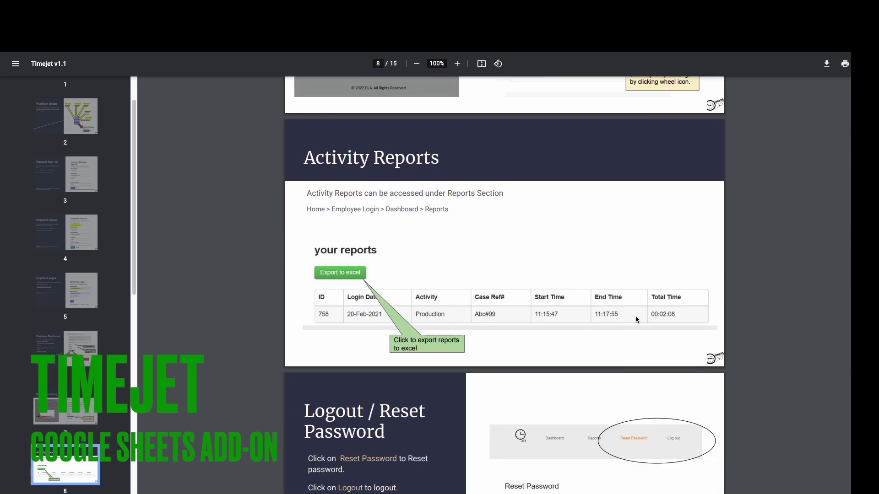
{"action": "scroll", "coordinate": [596, 327], "scroll_direction": "down", "scroll_amount": 5}
{"action": "scroll", "coordinate": [581, 314], "scroll_direction": "down", "scroll_amount": 13}
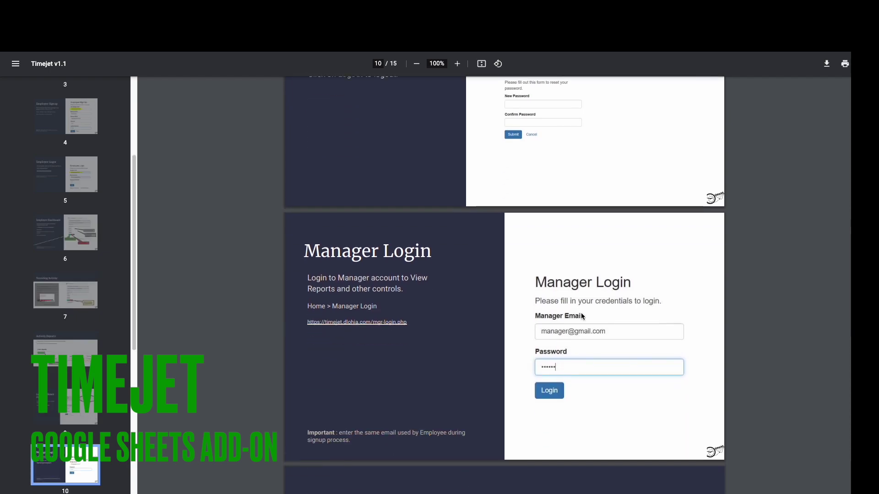
{"action": "scroll", "coordinate": [582, 315], "scroll_direction": "down", "scroll_amount": 12}
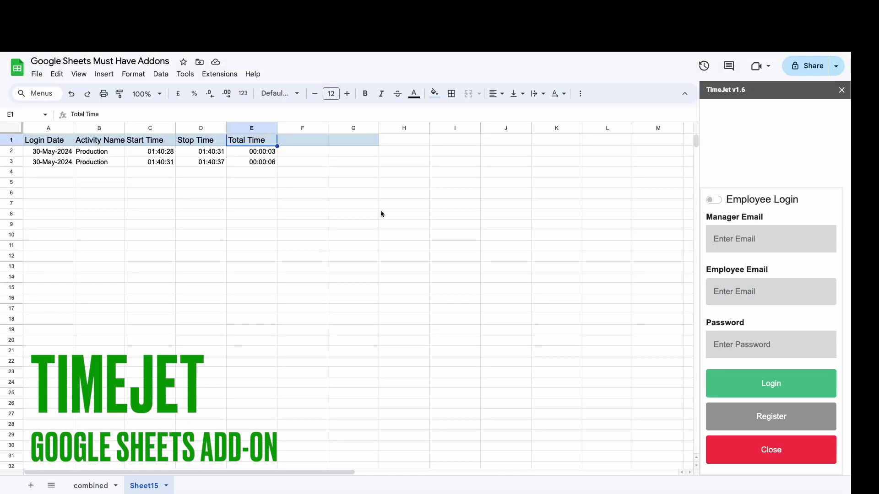
{"action": "left_click", "coordinate": [220, 75]}
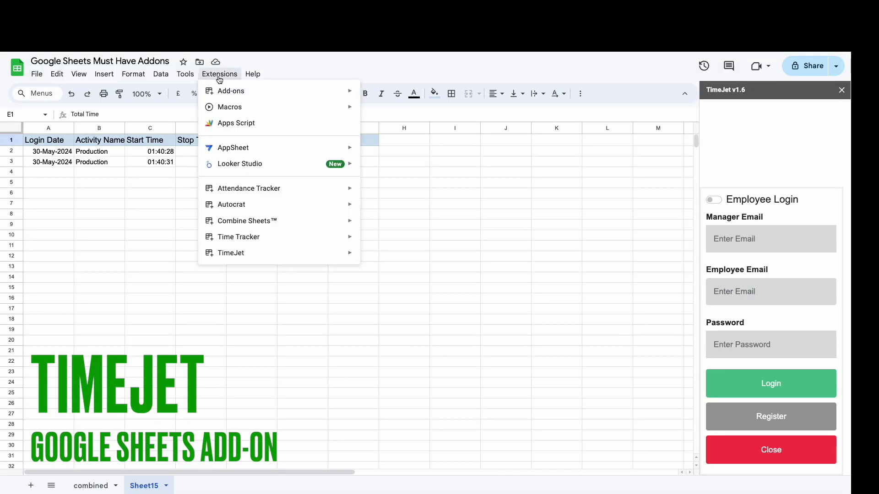
{"action": "left_click", "coordinate": [219, 75]}
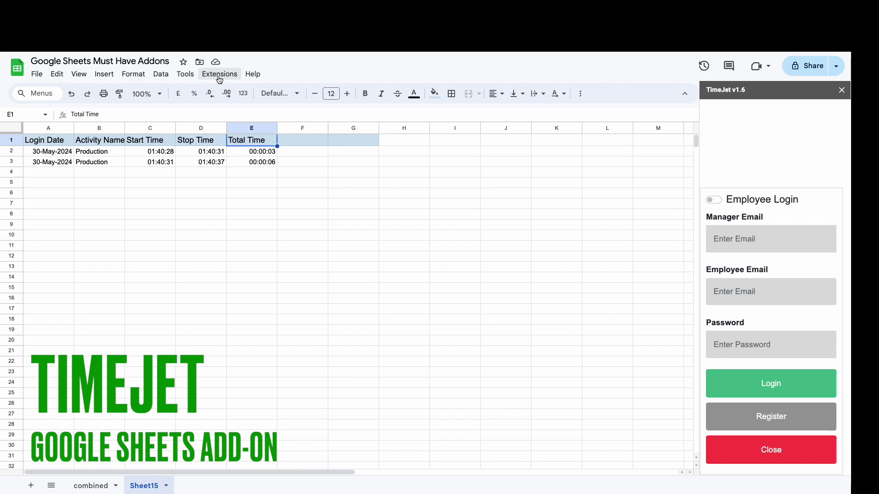